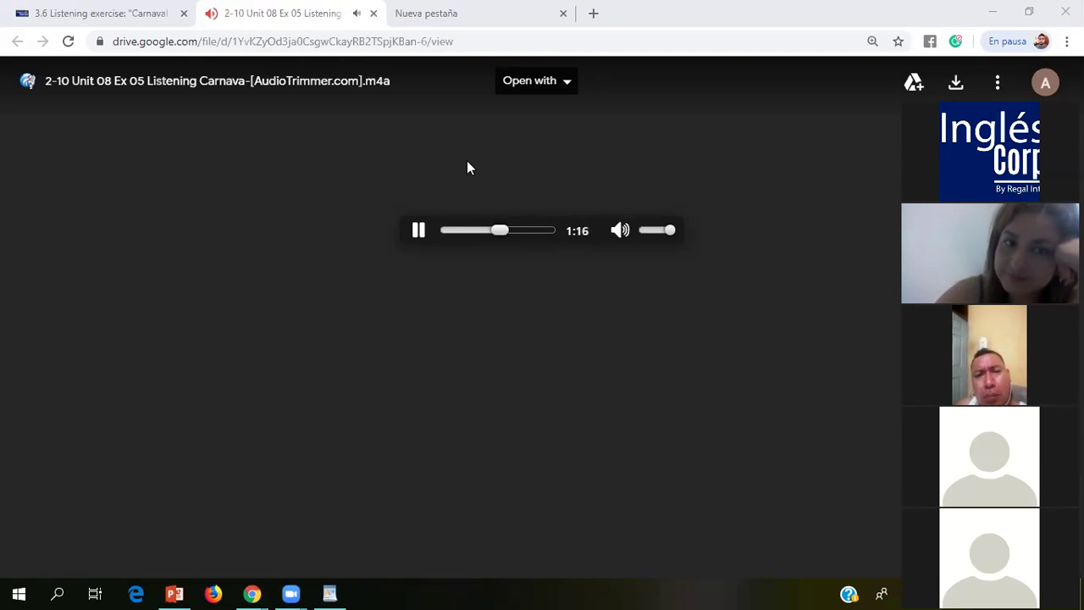
Step: Return to the "Carnaval time" listening exercise page and review its instructions and four questions
left_click(92, 17)
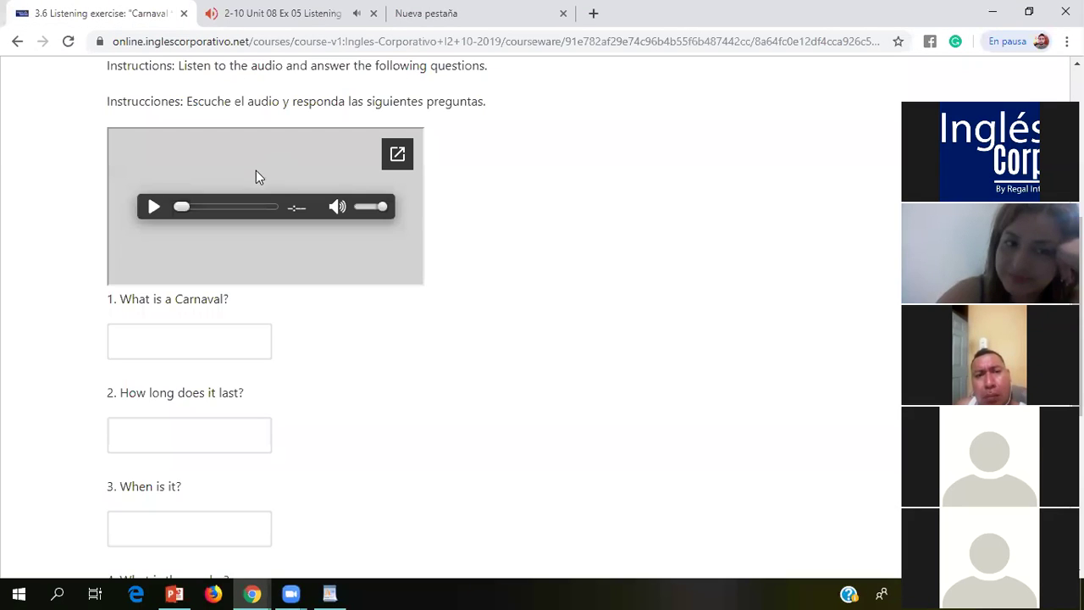
scroll(196, 356, "down", 1)
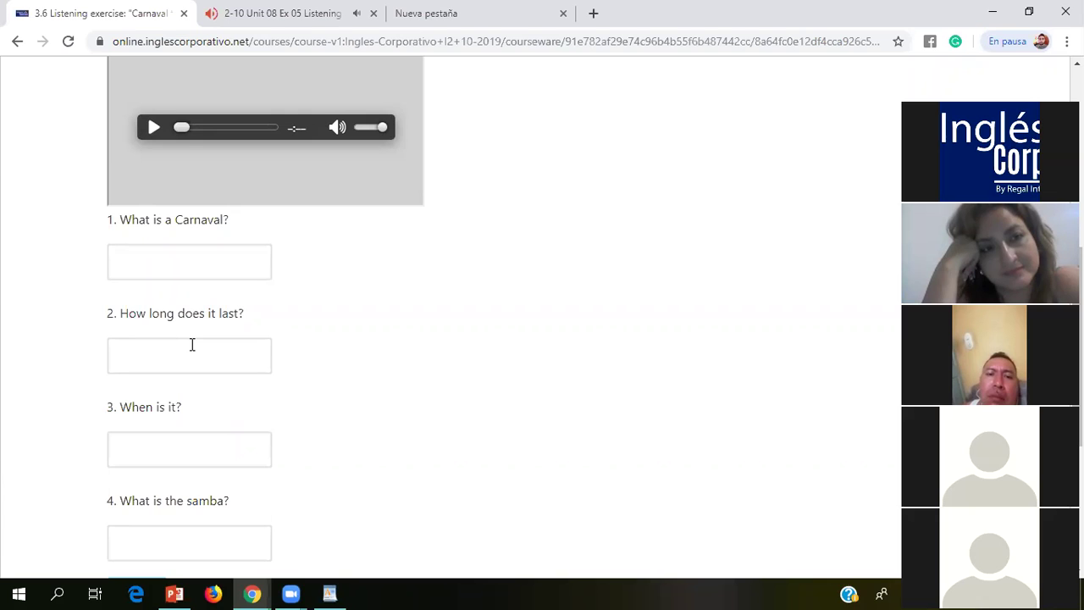
scroll(204, 372, "down", 2)
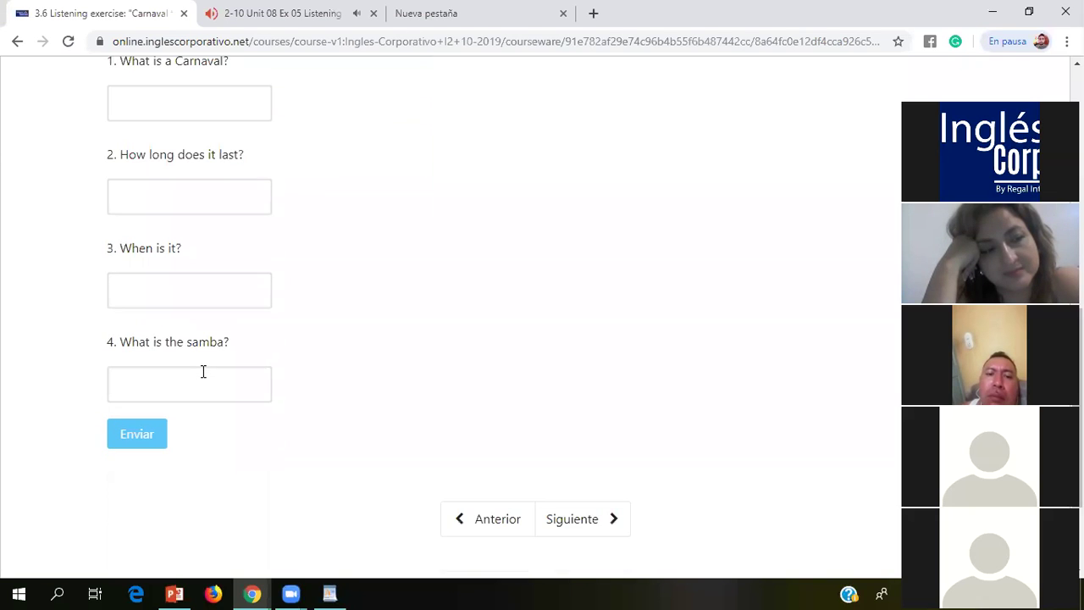
scroll(204, 372, "up", 1)
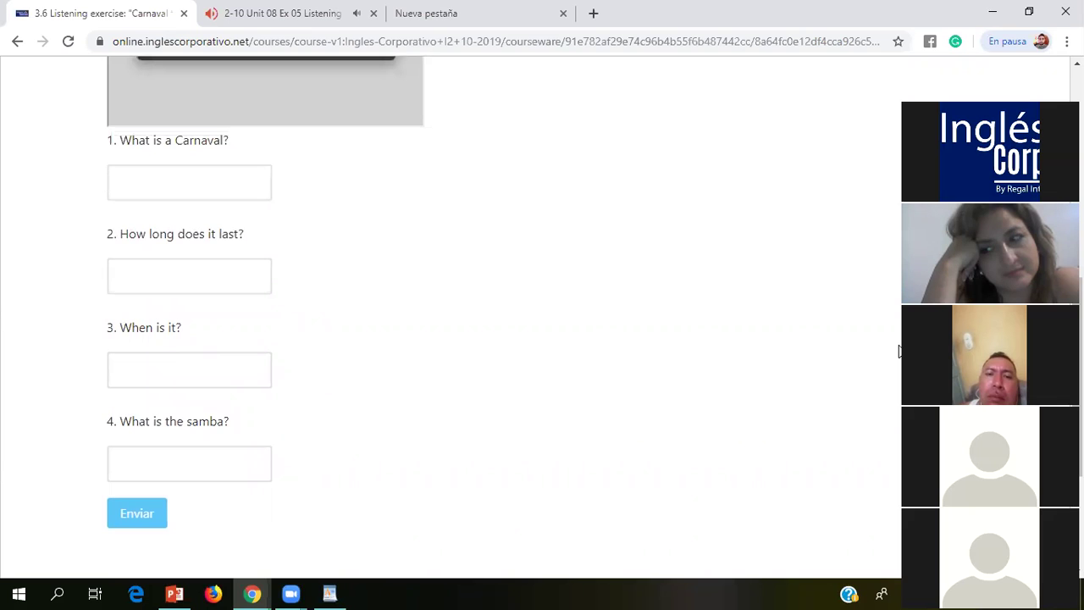
scroll(182, 178, "up", 2)
scroll(182, 182, "up", 2)
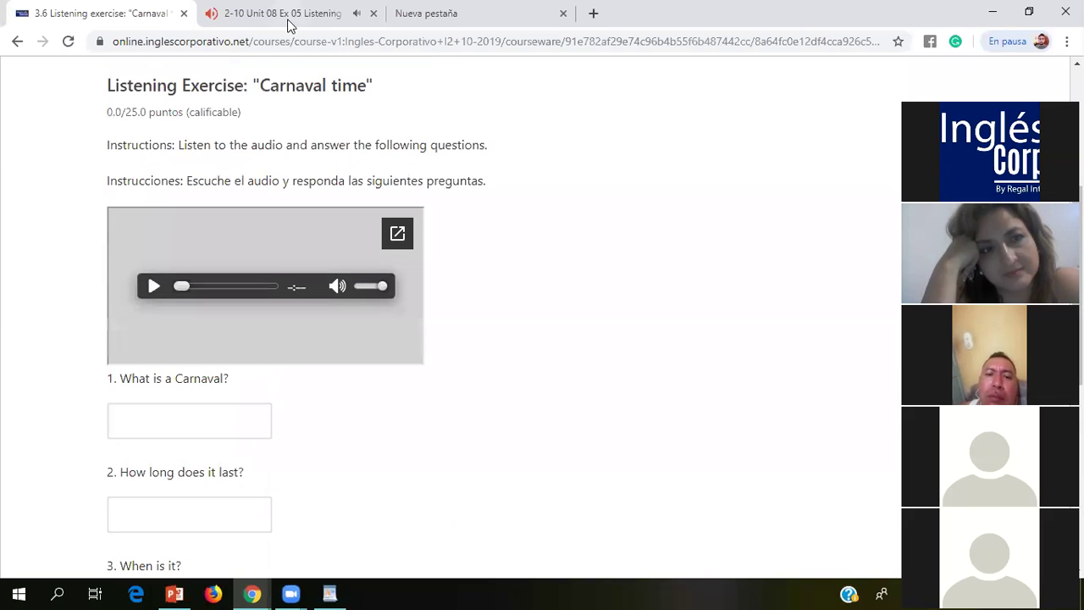
scroll(334, 308, "down", 1)
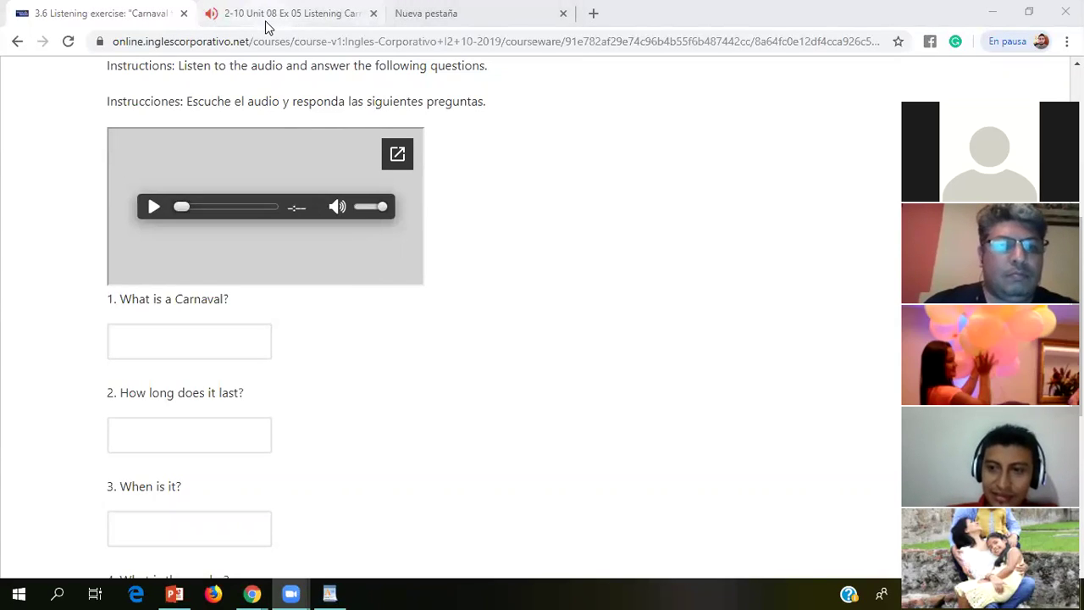
Step: Replay the Carnaval listening audio from the beginning and return to the exercise page
left_click(317, 24)
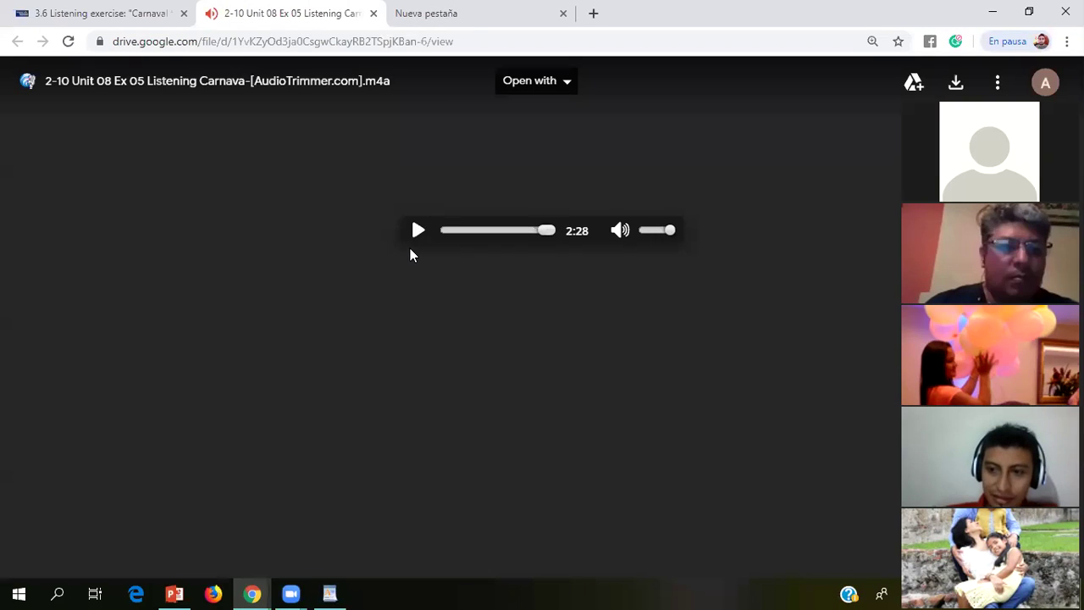
left_click(418, 231)
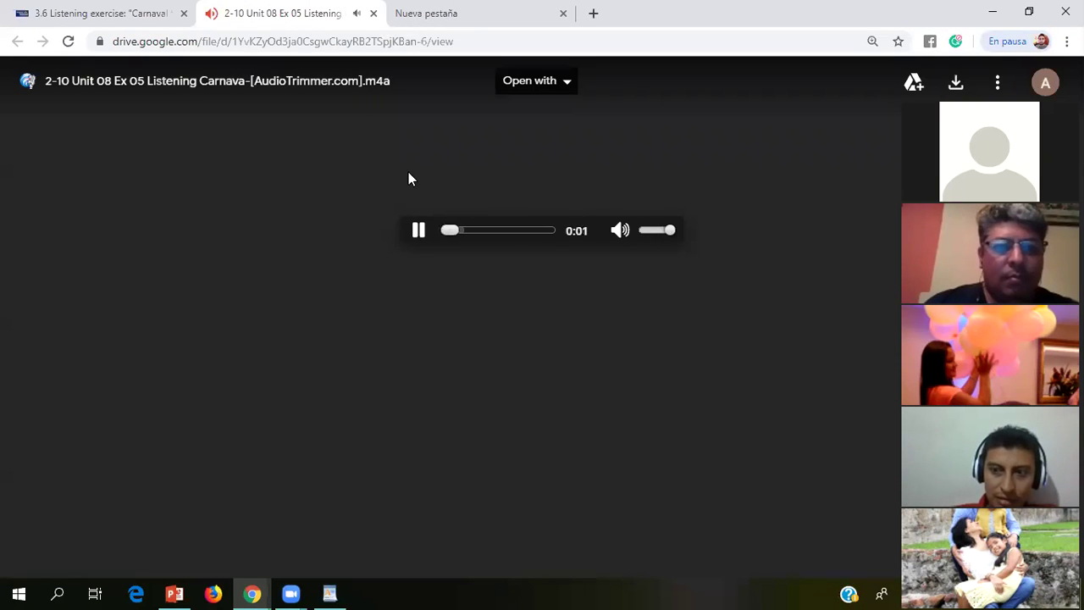
left_click(105, 17)
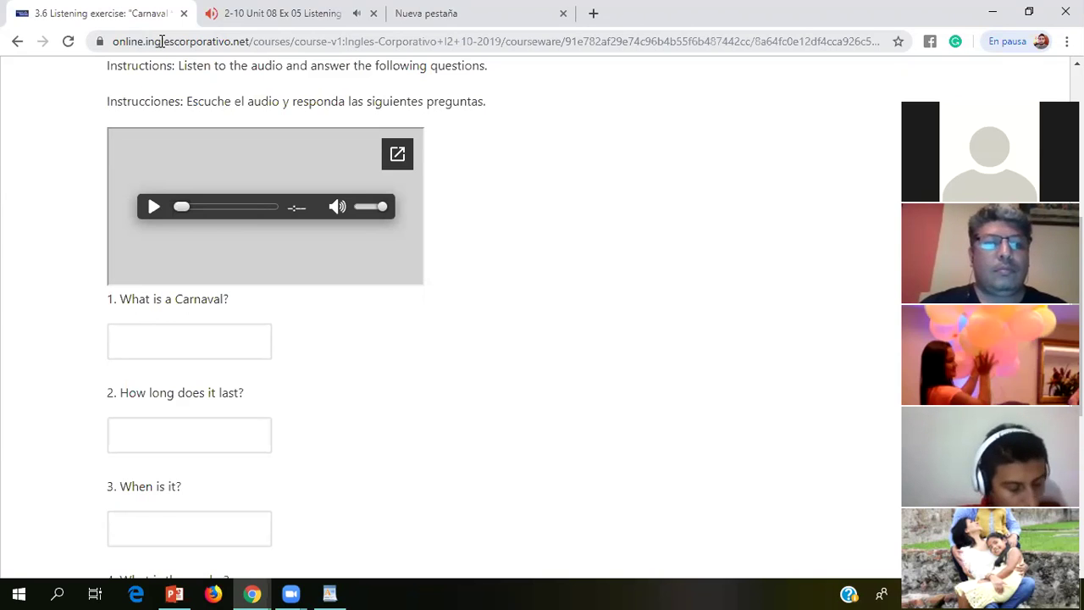
Step: Answer question 1 with "a party" and question 2 with "four days"
scroll(414, 355, "down", 2)
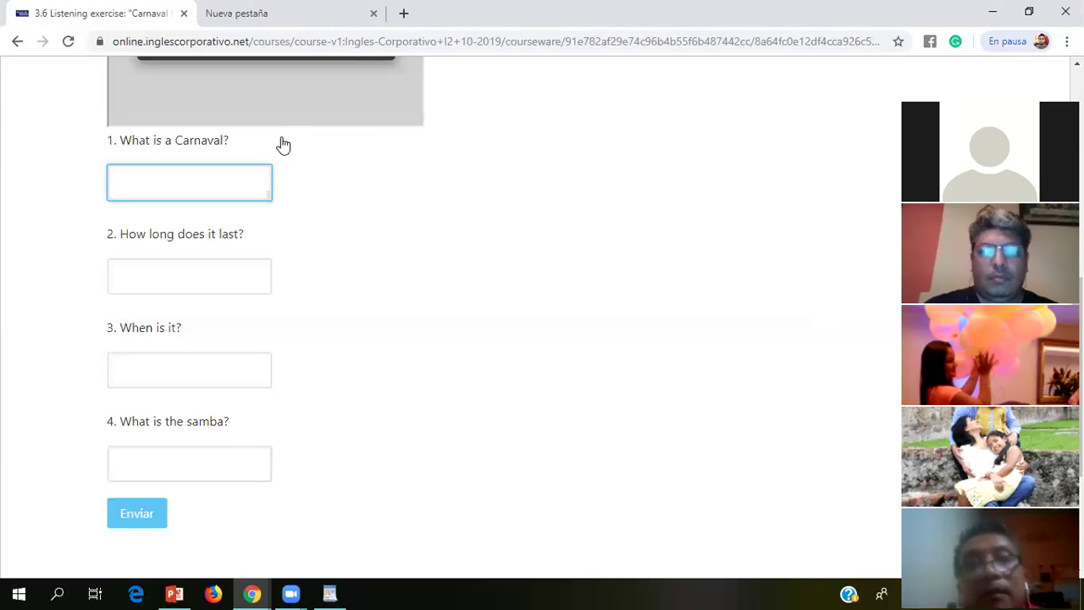
left_click(231, 178)
type("a")
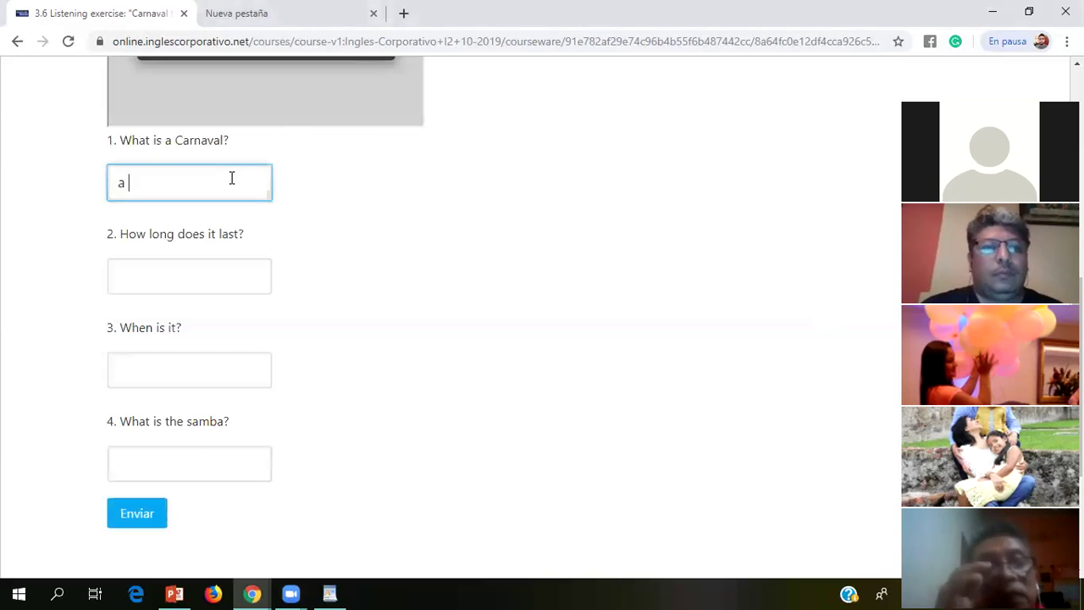
type(" party")
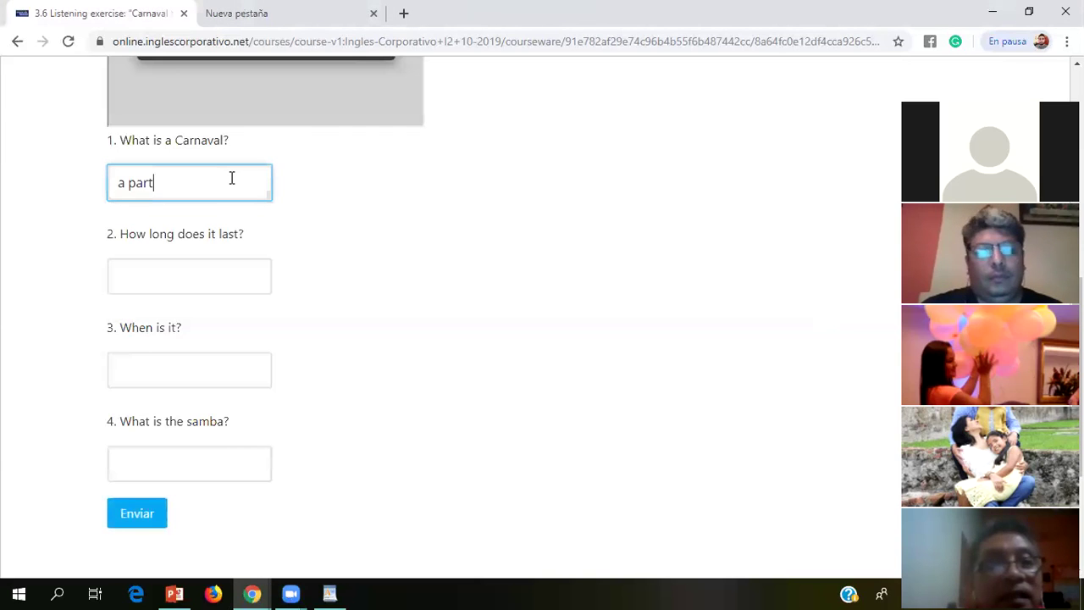
left_click(202, 262)
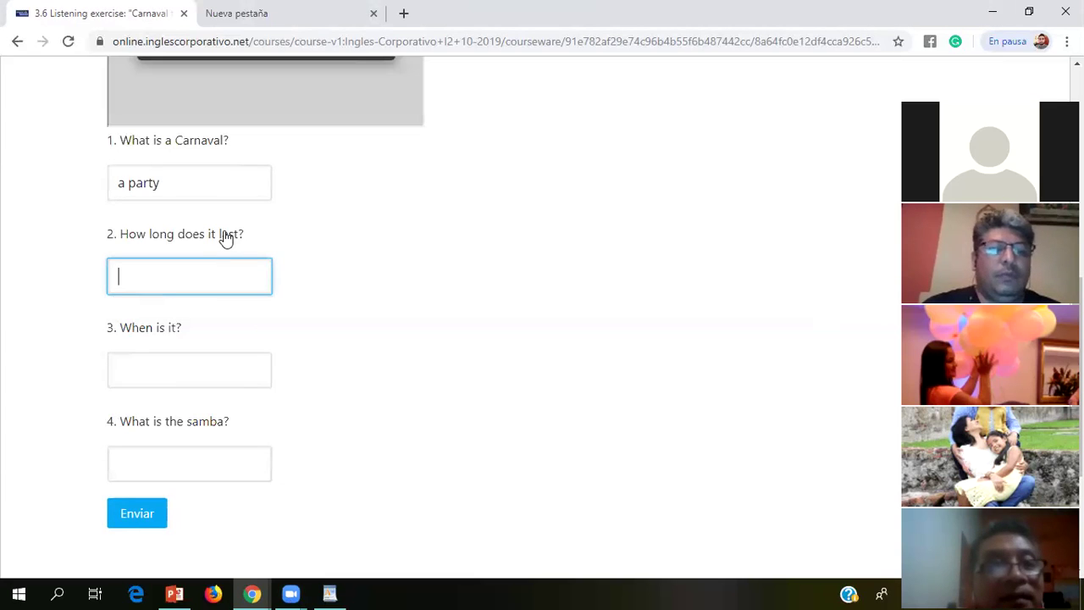
left_click(196, 286)
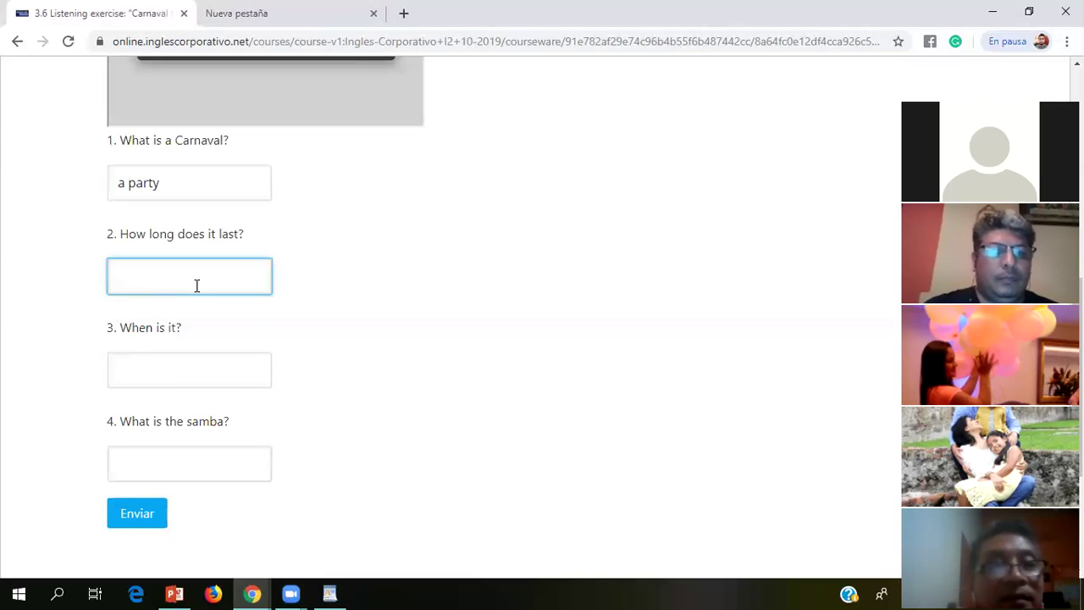
type("four day")
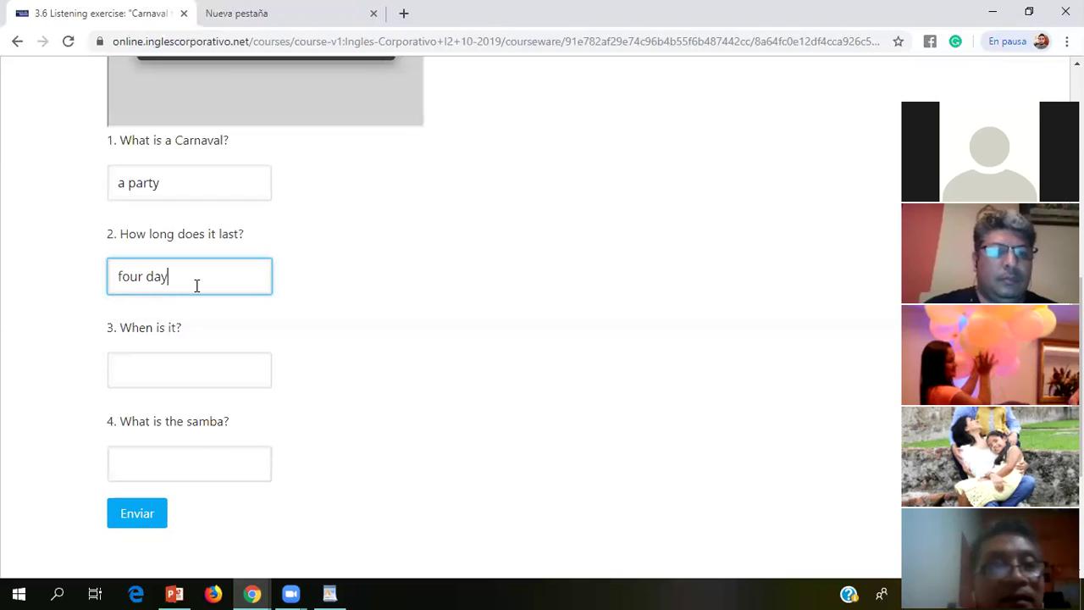
type("s")
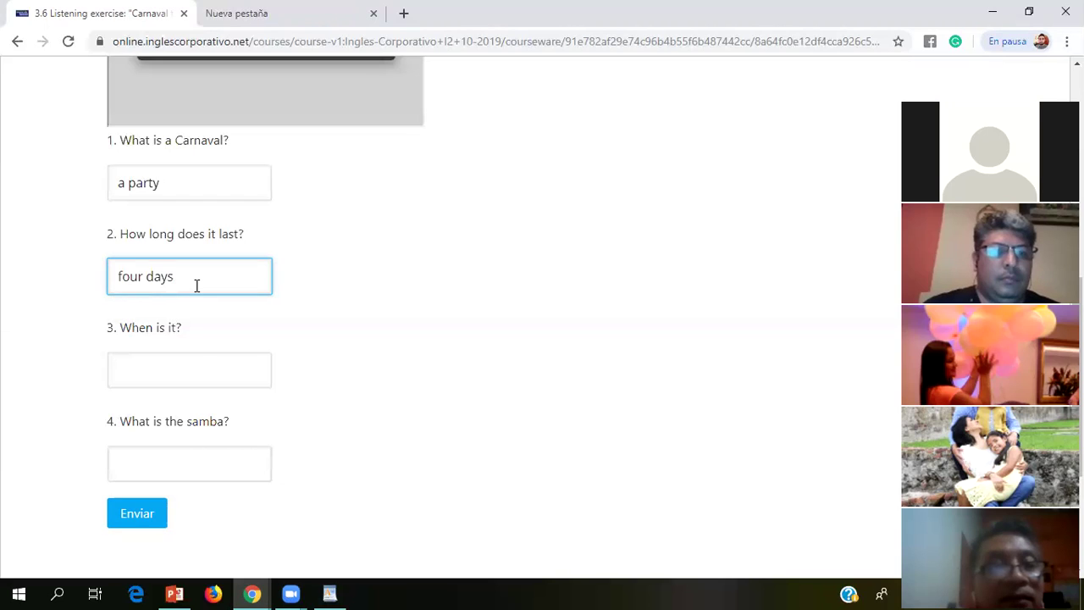
Step: Answer question 3, "When is it?", with "late february and early march"
left_click(189, 365)
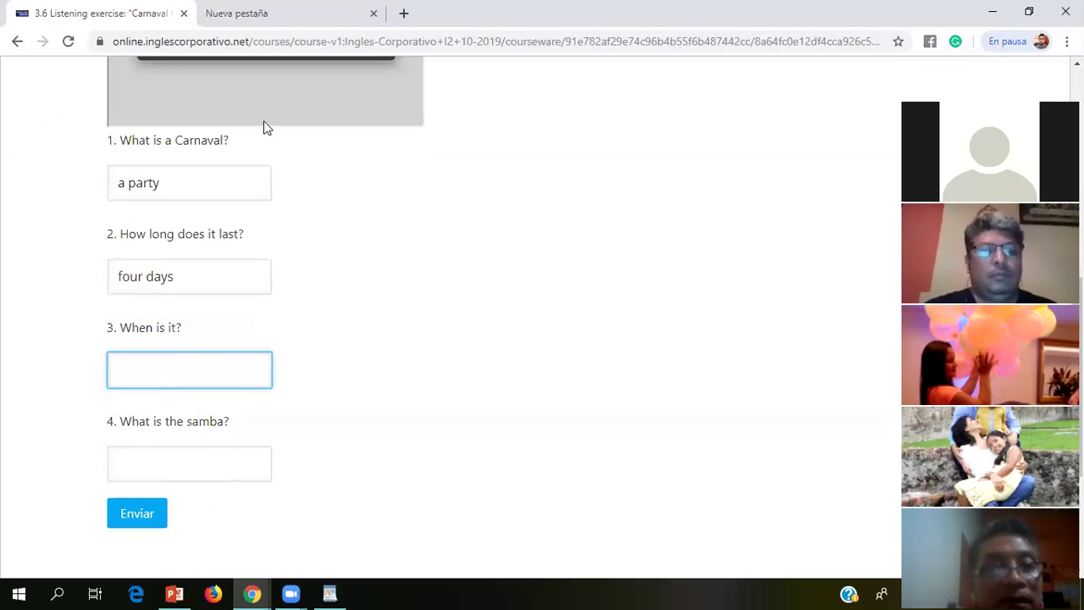
left_click(176, 362)
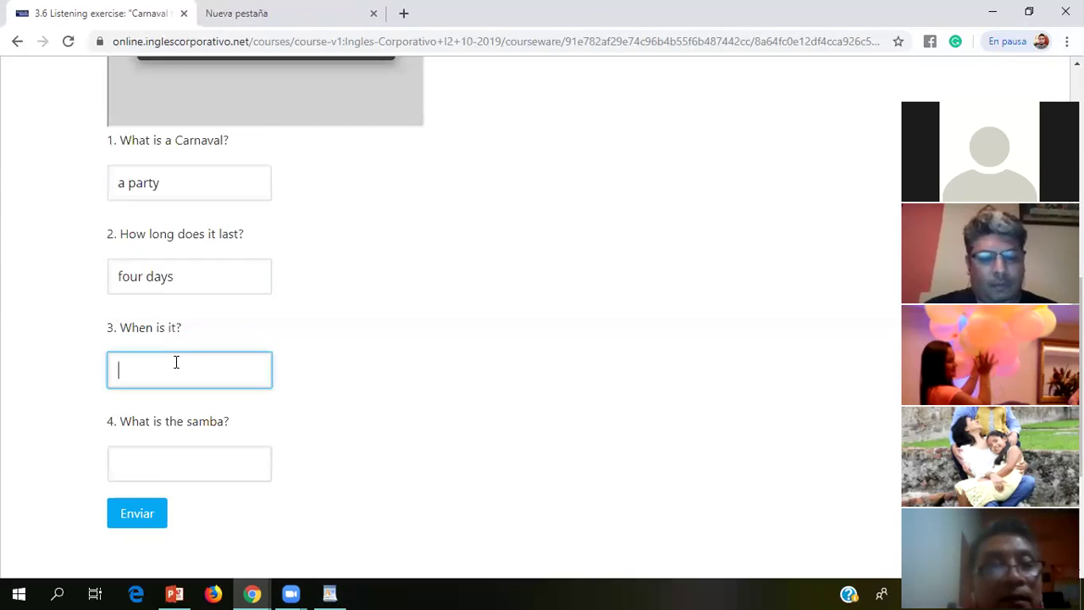
type("late")
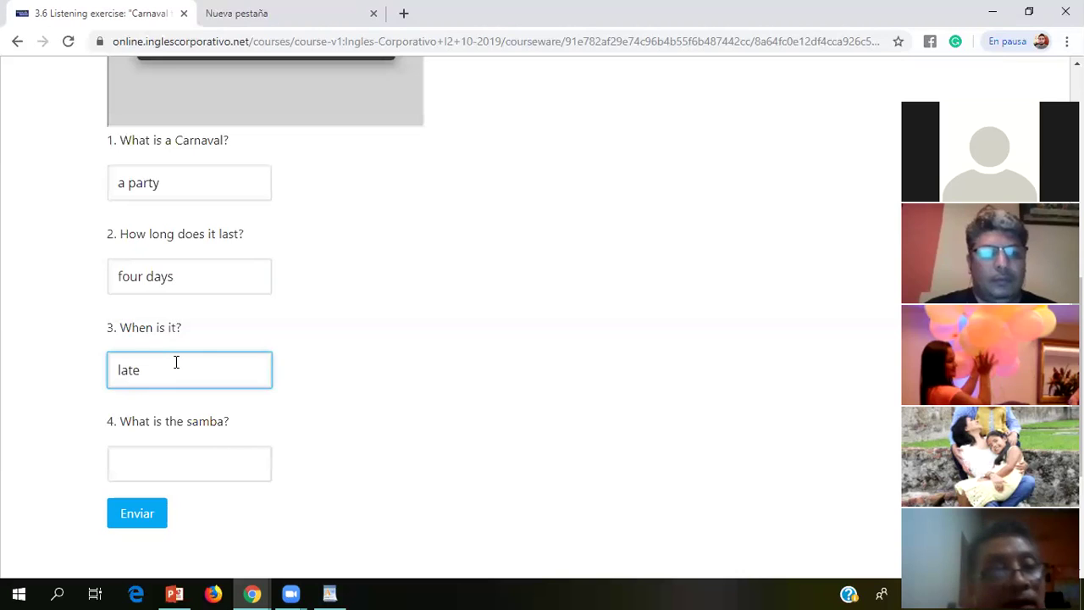
type(" februar")
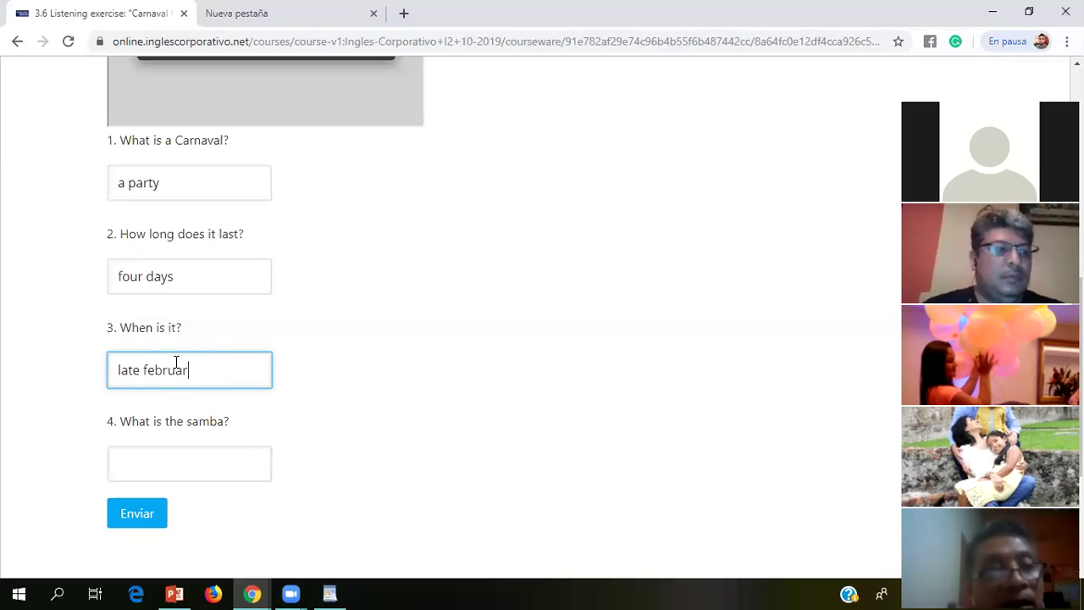
type("y a")
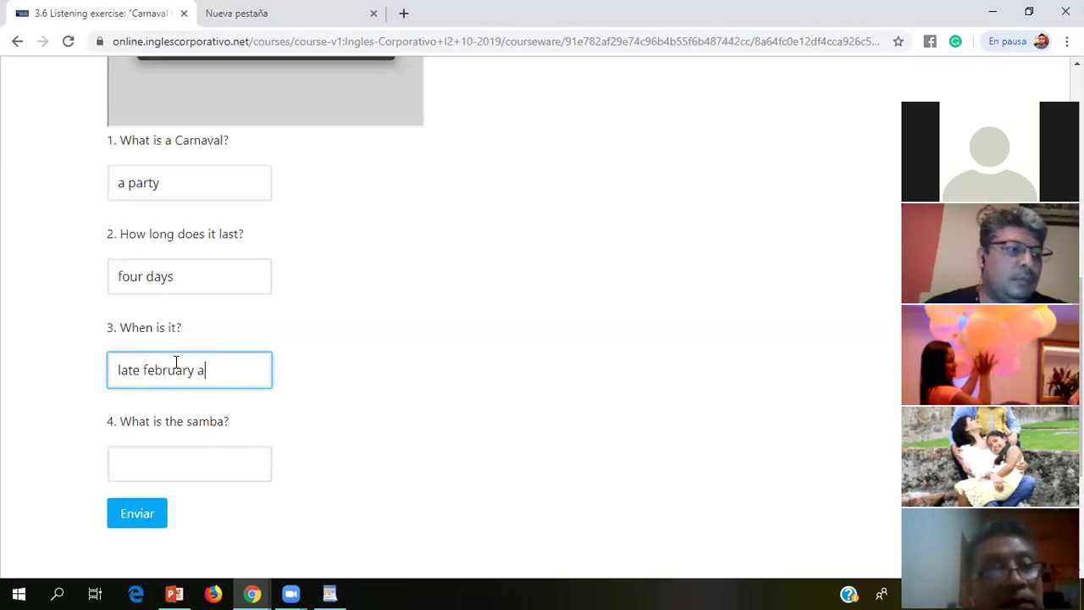
type("nd early mar")
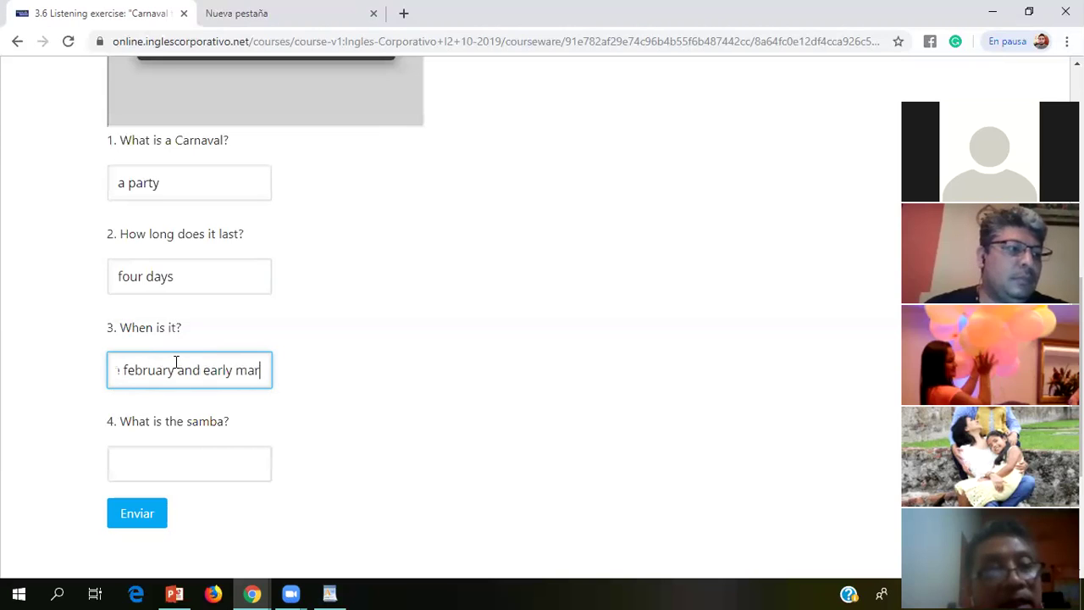
type("ch")
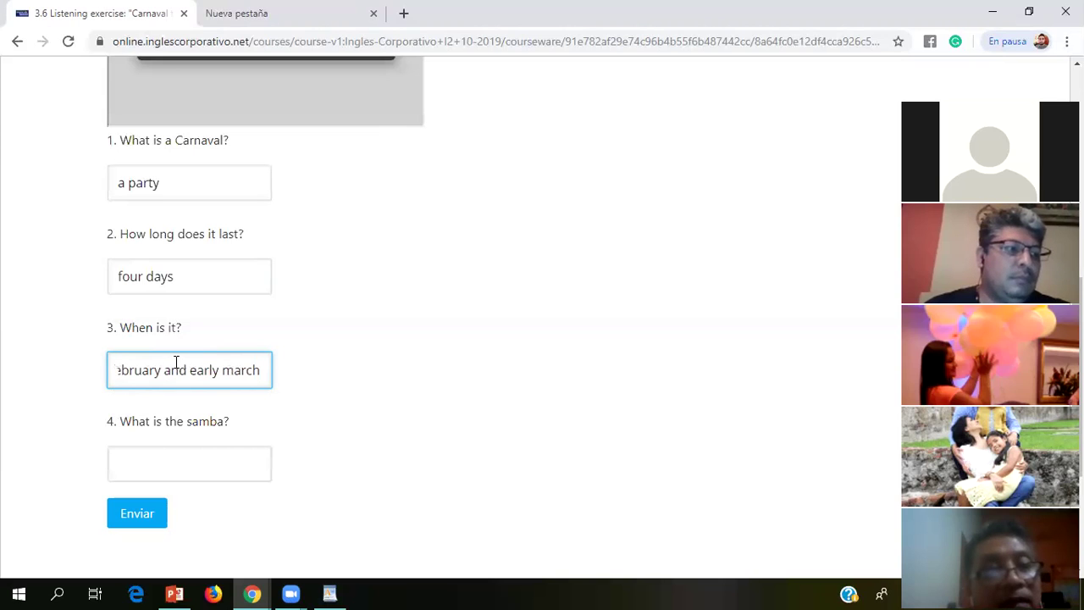
Step: Answer question 4 about the samba with "a dance", submit the exercise and review the marked answers
left_click(160, 453)
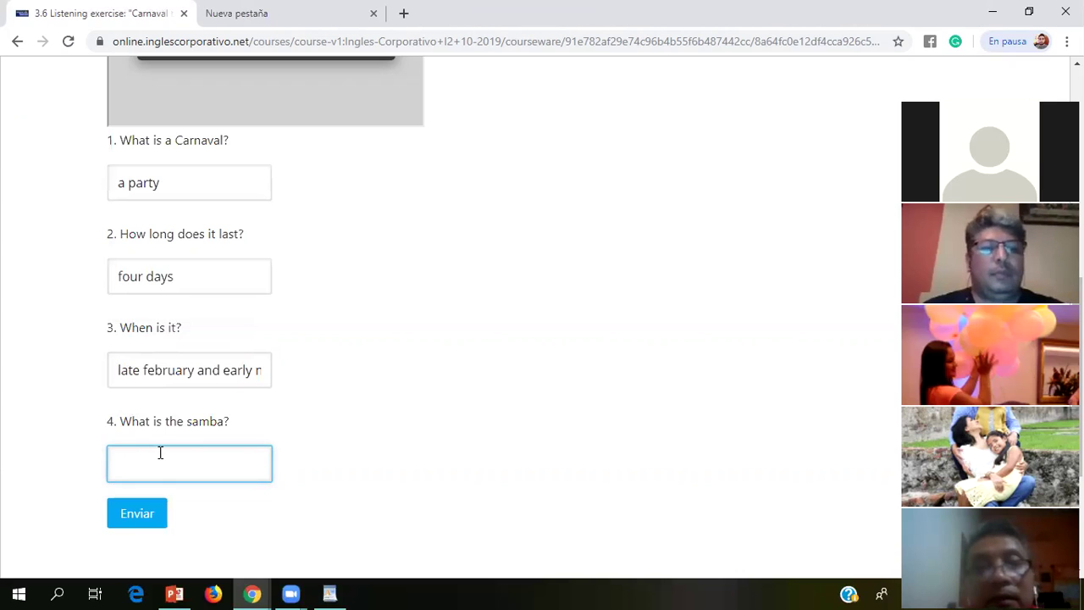
type("a dance")
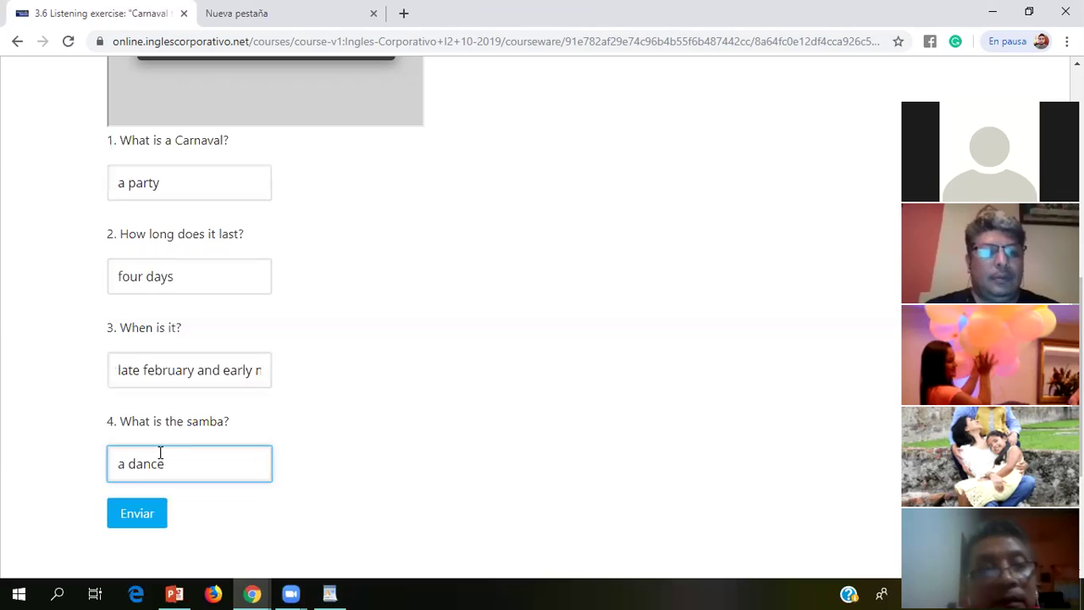
left_click(119, 525)
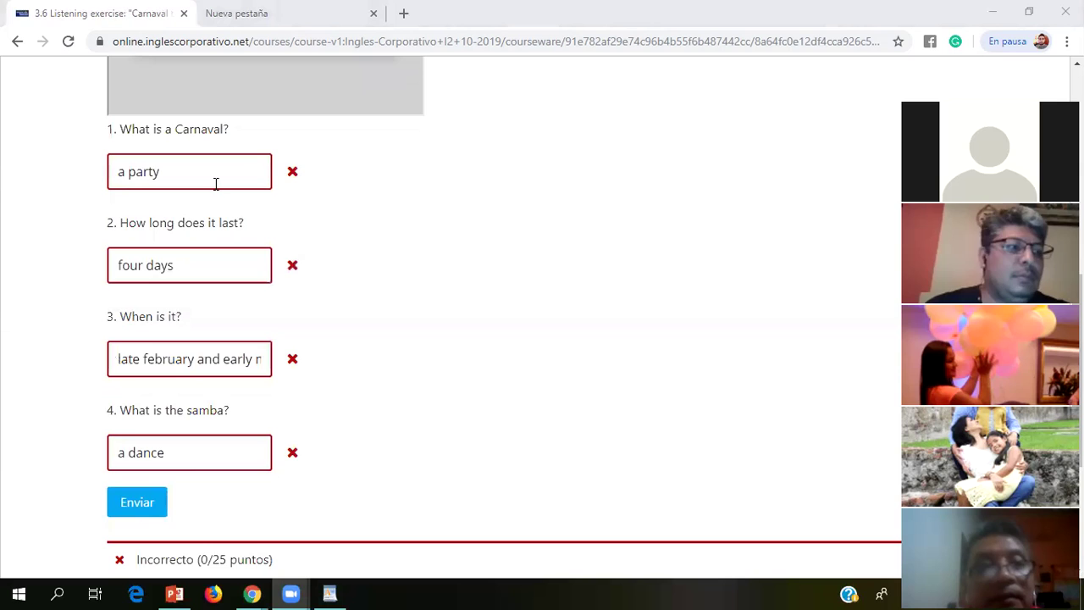
scroll(215, 181, "up", 2)
scroll(235, 189, "down", 1)
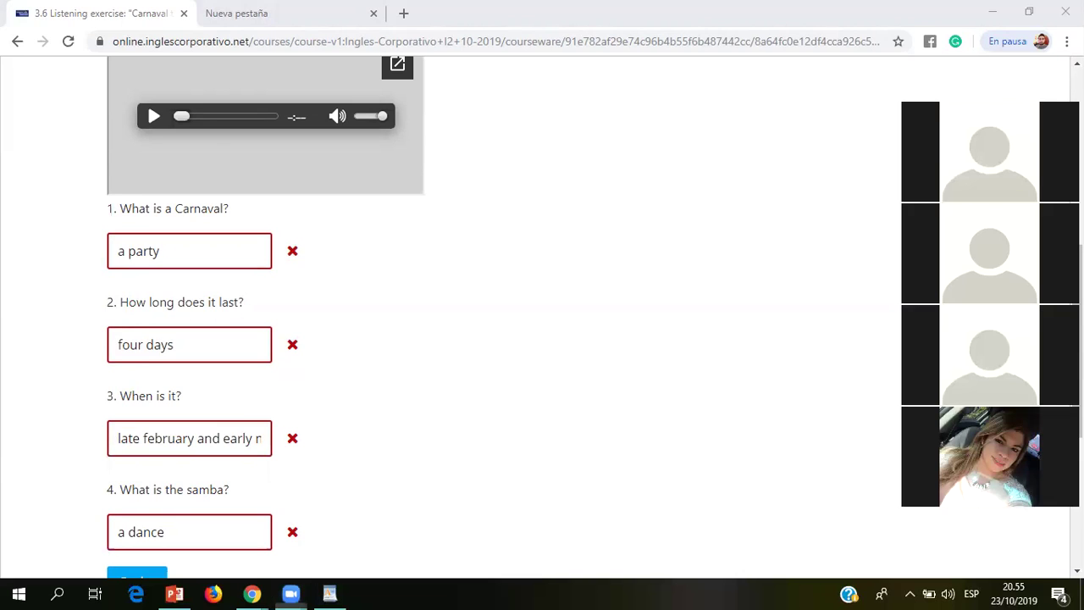
Step: Change the answer to question 2 to "4 days" and submit the exercise again
left_click(145, 347)
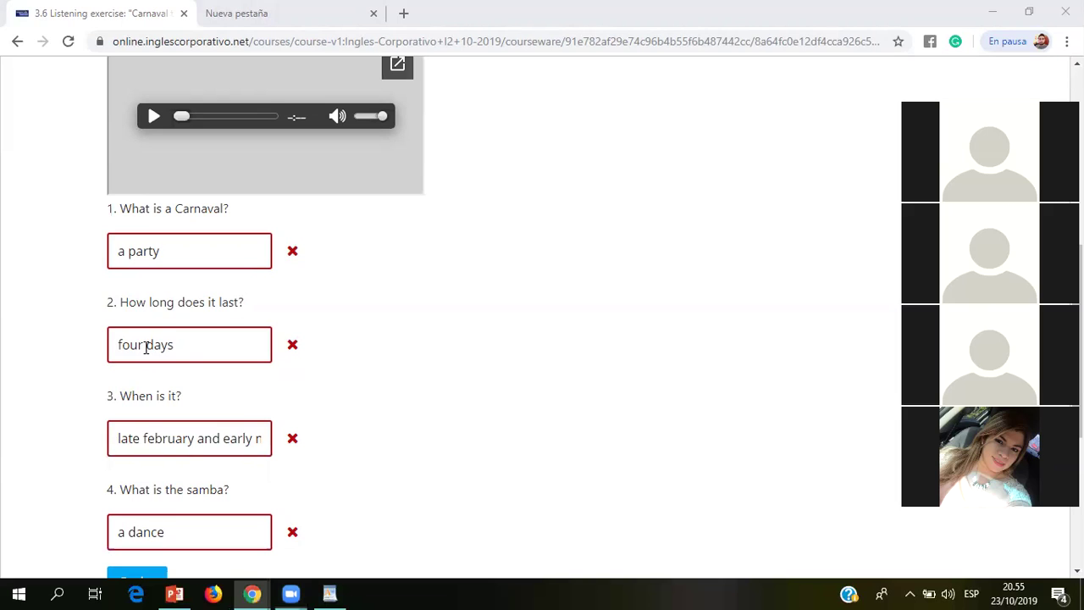
left_click(146, 347)
key("BackSpace")
key("BackSpace")
key("BackSpace")
key("BackSpace")
key("BackSpace")
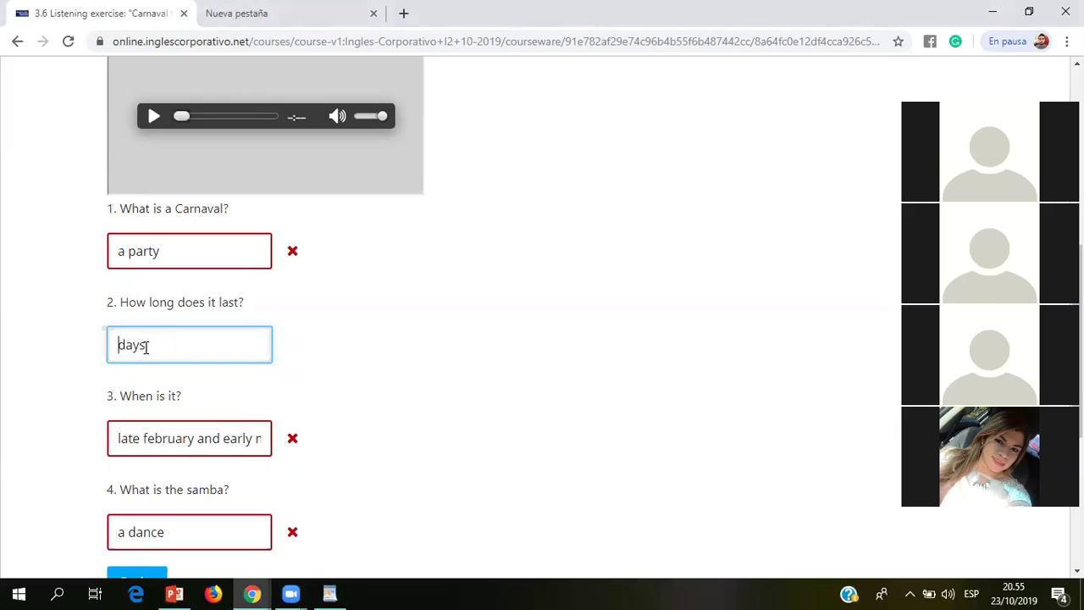
type("4")
scroll(174, 339, "down", 2)
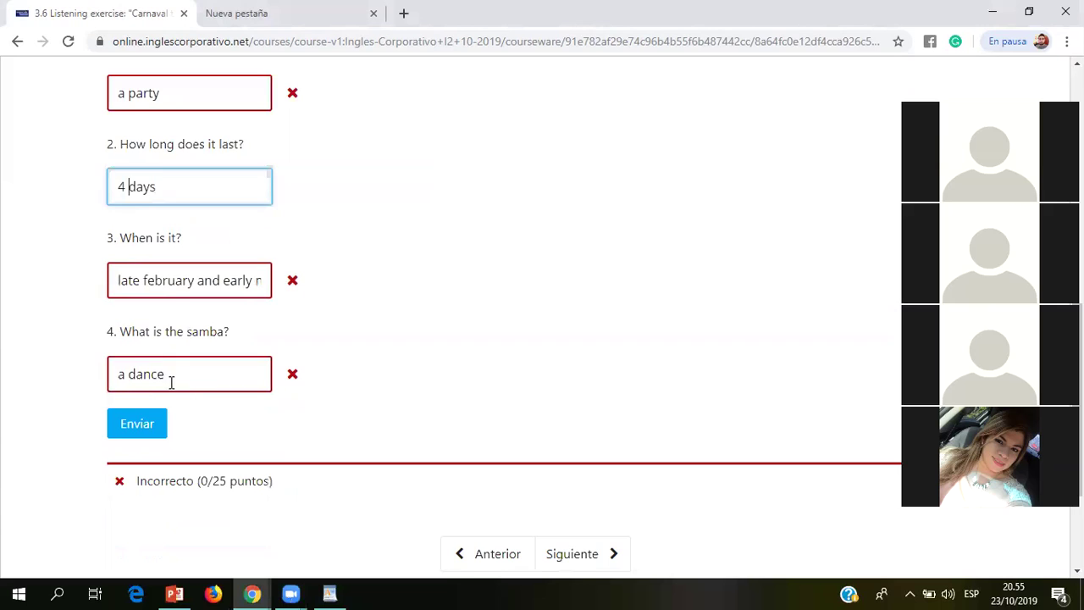
left_click(143, 423)
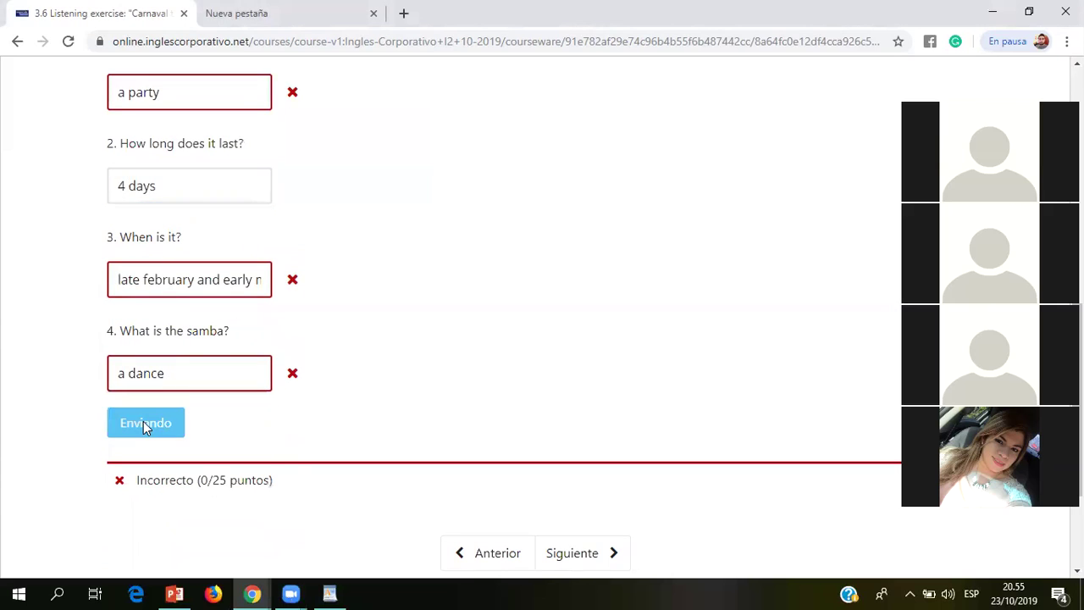
Step: Add a period to the end of the answers to questions 1, 2 and 4
left_click(166, 191)
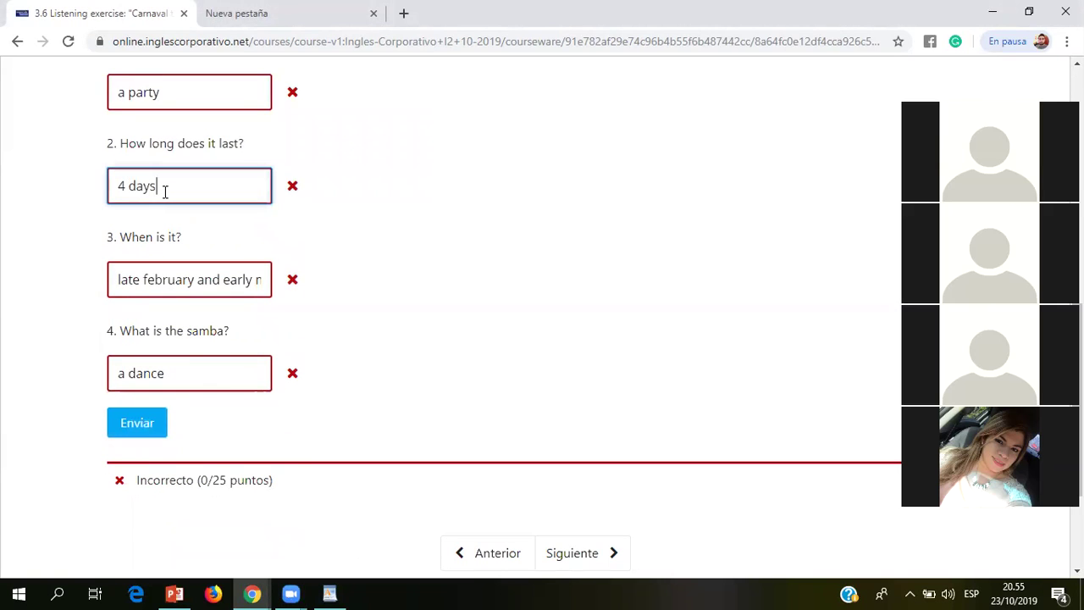
type(".")
left_click(190, 89)
type(".")
left_click(175, 380)
type(".")
Step: Add a period to the end of the answer to question 3
left_click(230, 285)
key("Right")
key("Right")
key("Right")
key("Right")
key("Right")
key("Right")
key("Right")
key("Right")
key("Right")
type(".")
Step: Replace the numeral in the answer to question 2 so it reads "four days." and resubmit the exercise
left_click(125, 188)
key("BackSpace")
type("f")
type("ur")
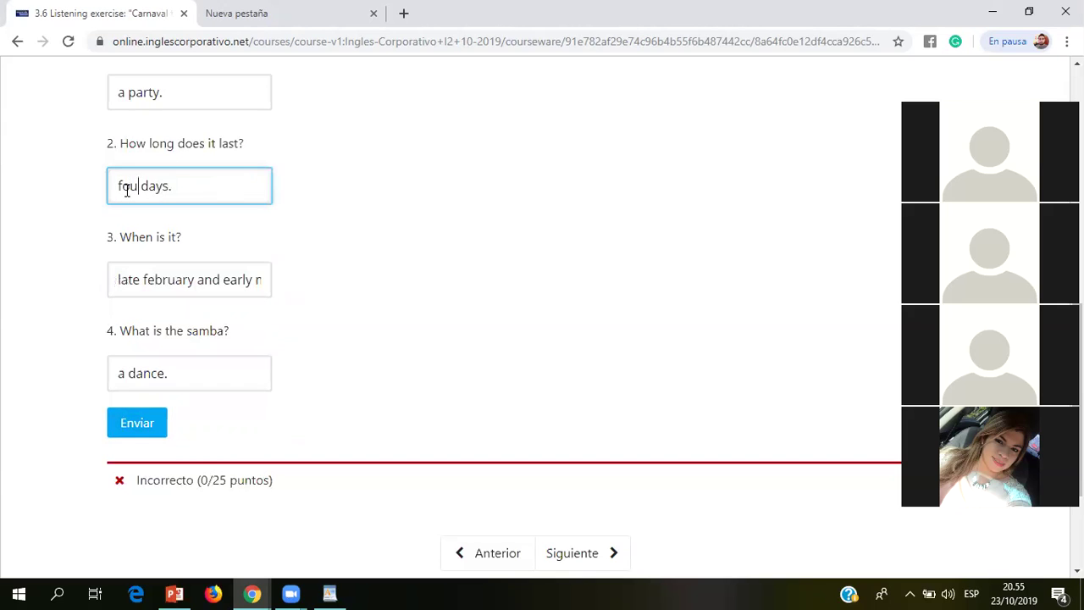
left_click(161, 417)
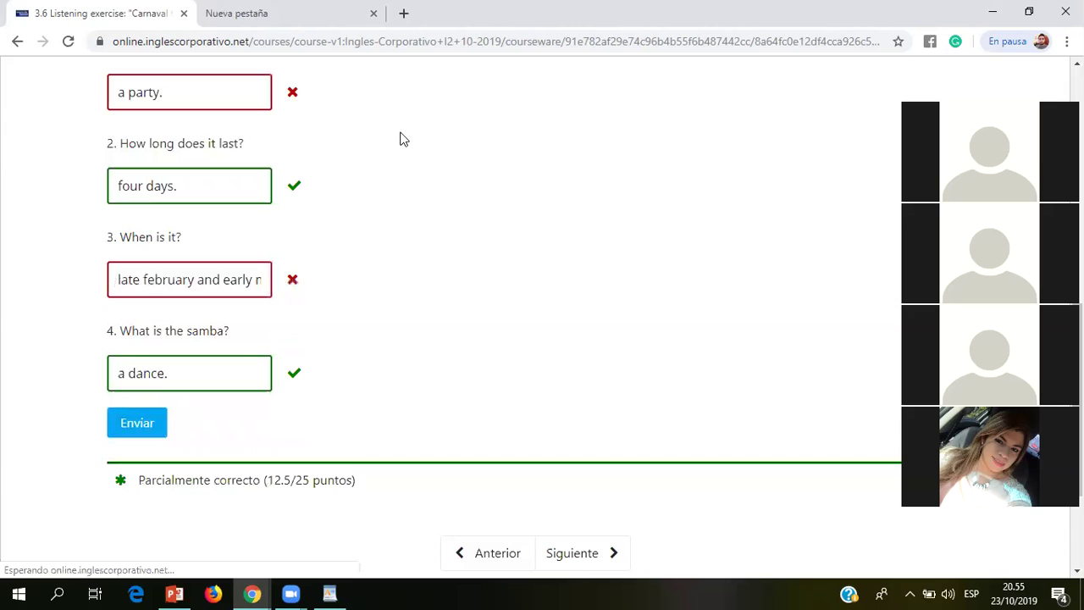
scroll(191, 271, "up", 1)
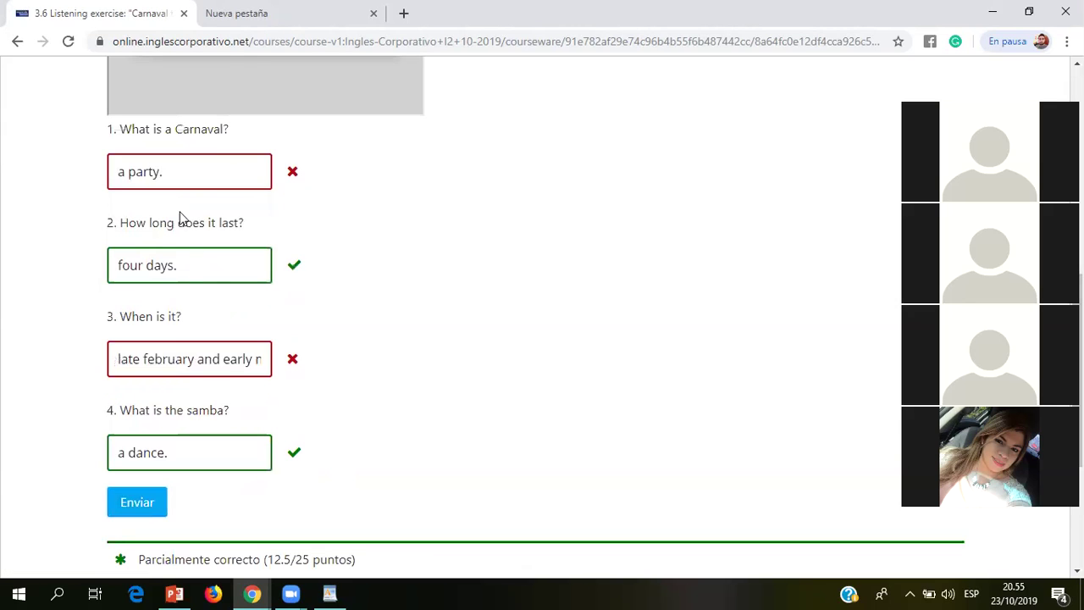
Step: Capitalize the answer to question 1 so it reads "A party." and submit the exercise
left_click(128, 176)
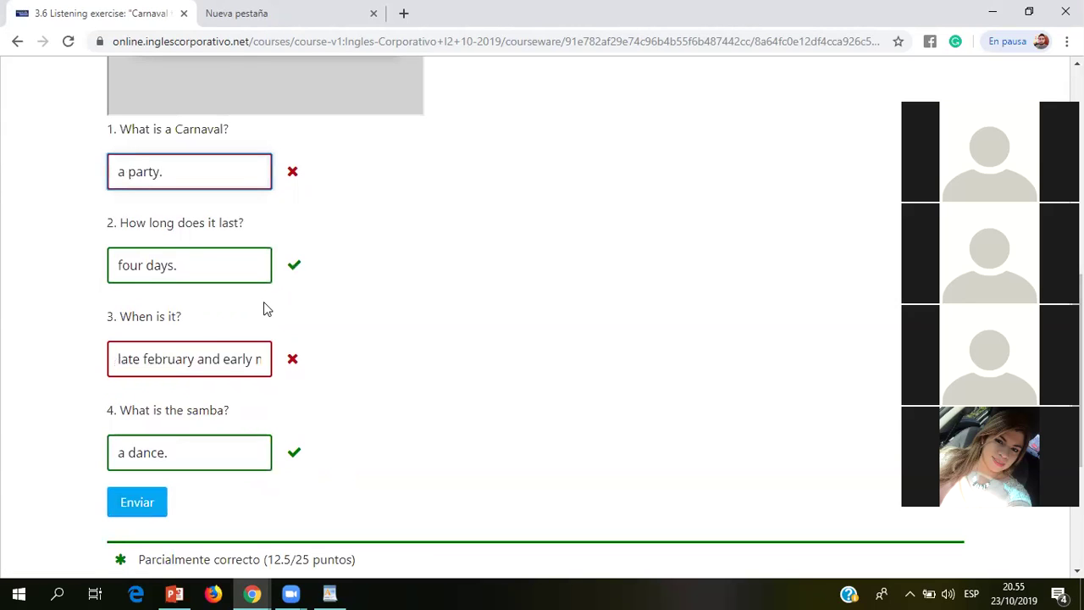
key("BackSpace")
type("A")
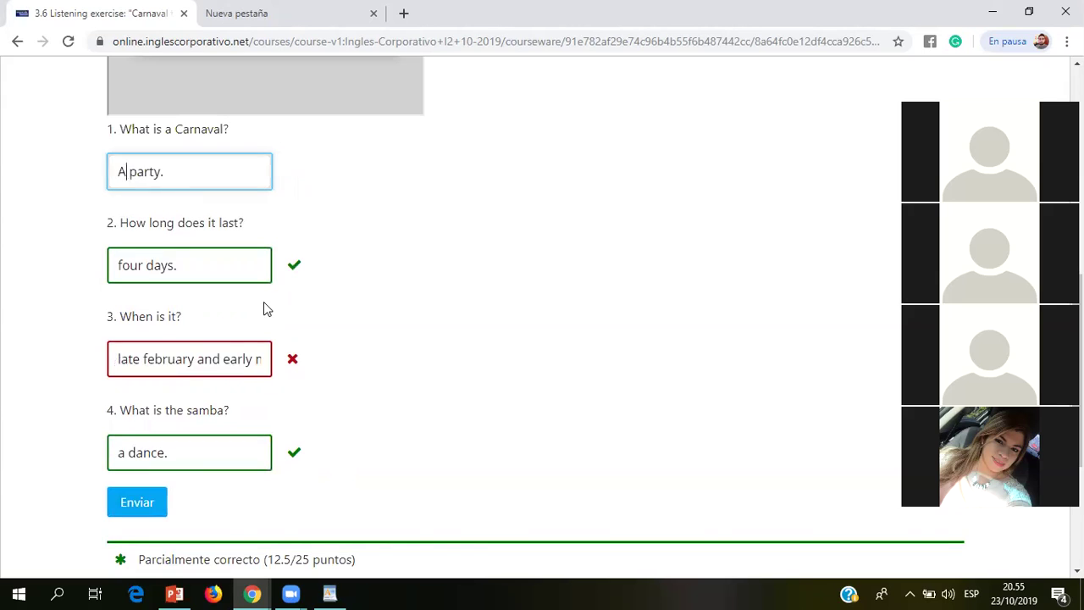
left_click(154, 508)
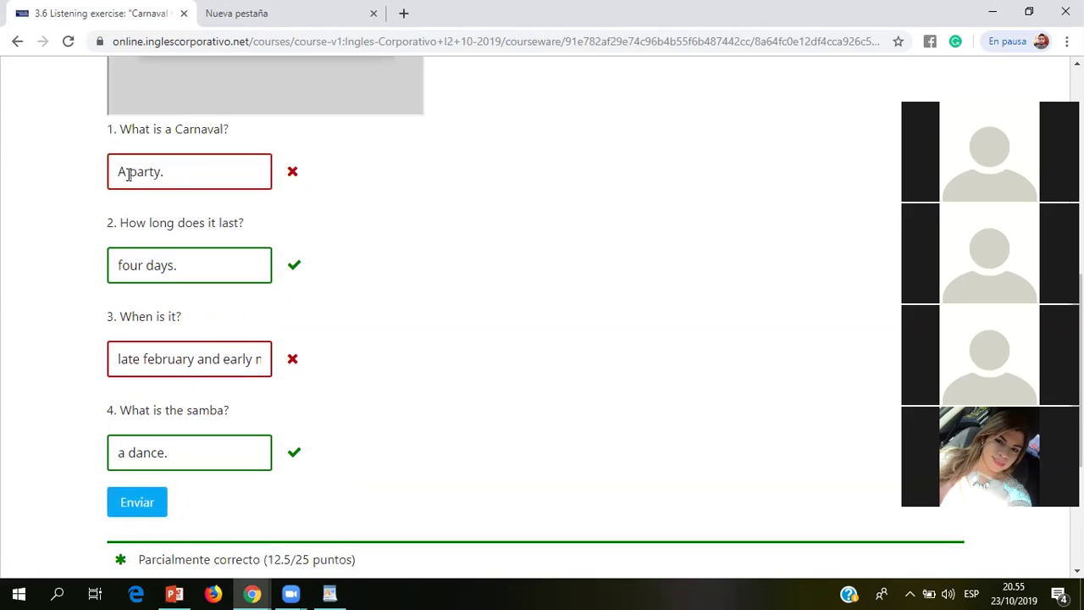
Step: Replace the answer to question 1 with "a parade." and resubmit the exercise
left_click(163, 174)
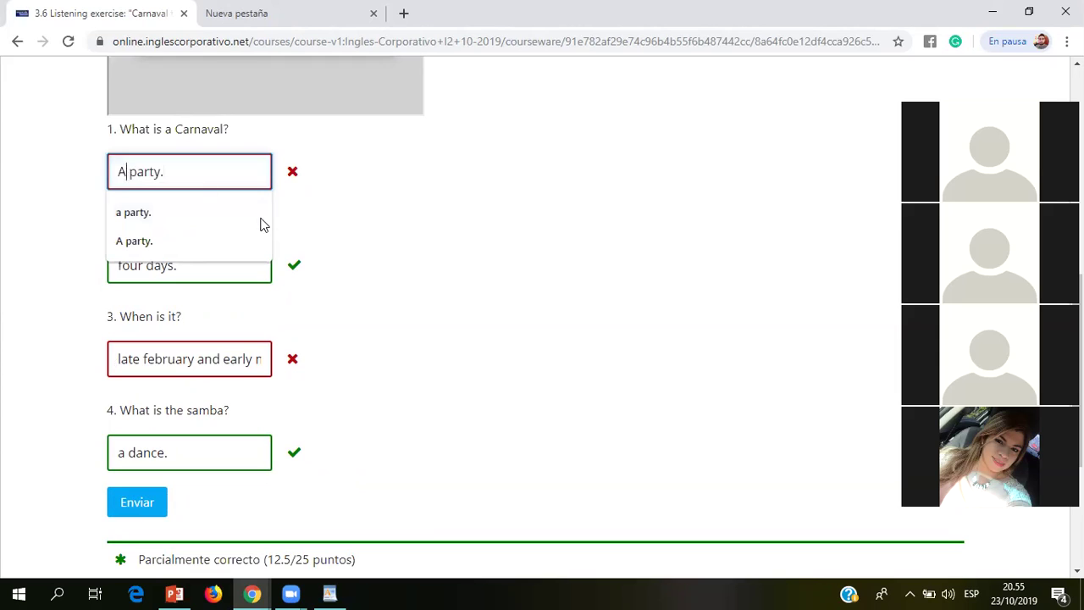
triple_click(210, 165)
type("it")
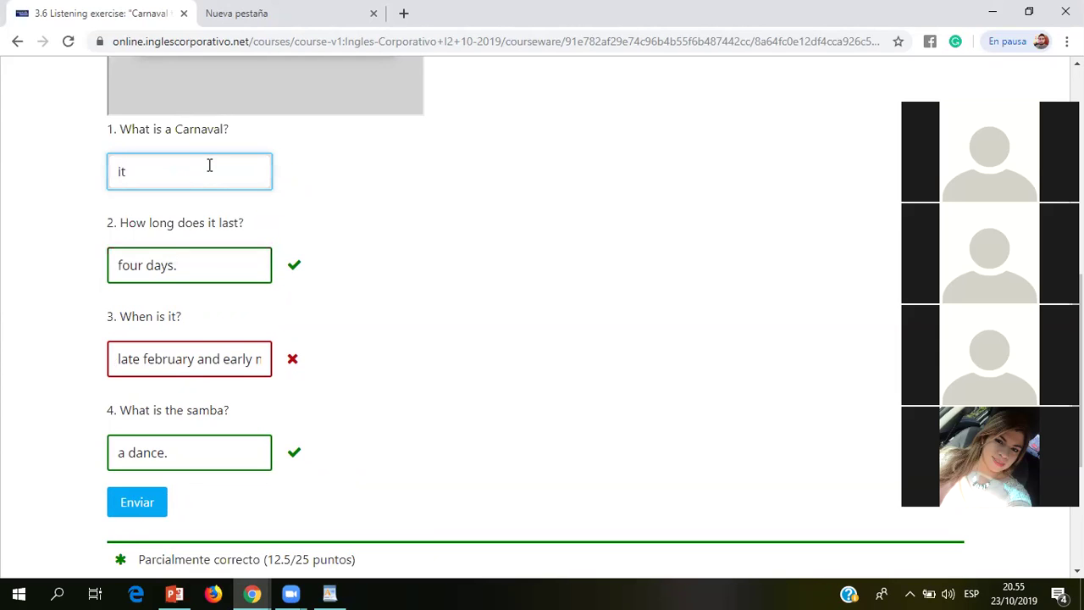
type("'s a")
key("ctrl+a")
type("a p")
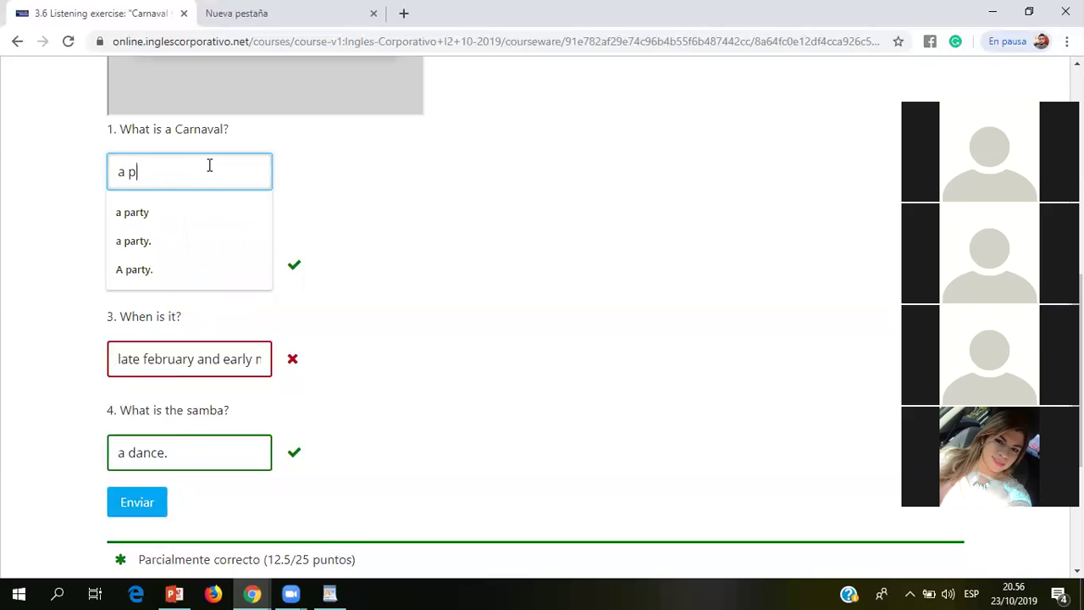
type("arade.")
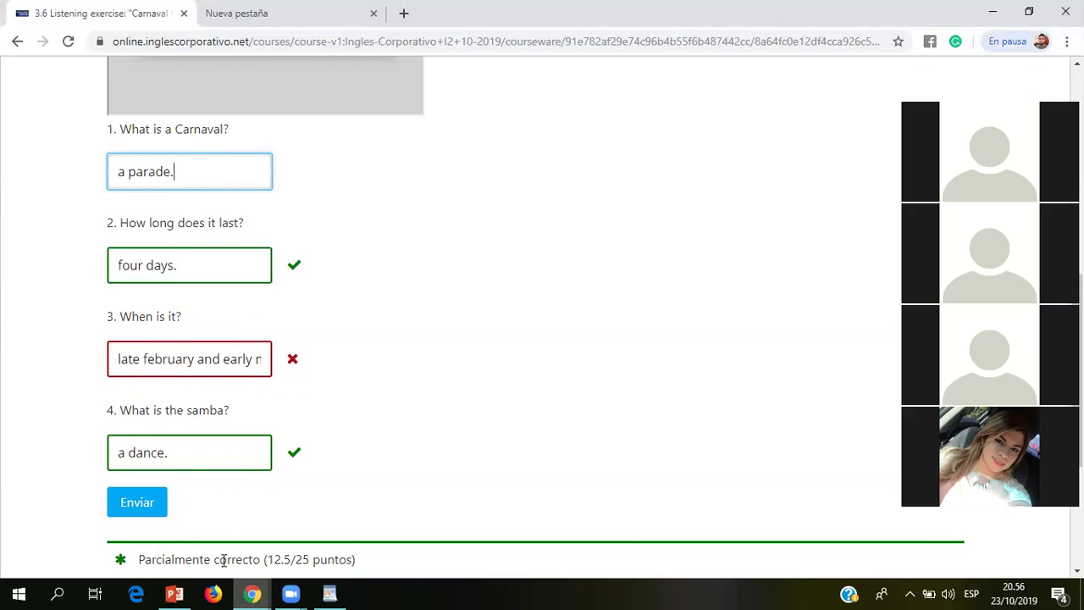
left_click(156, 502)
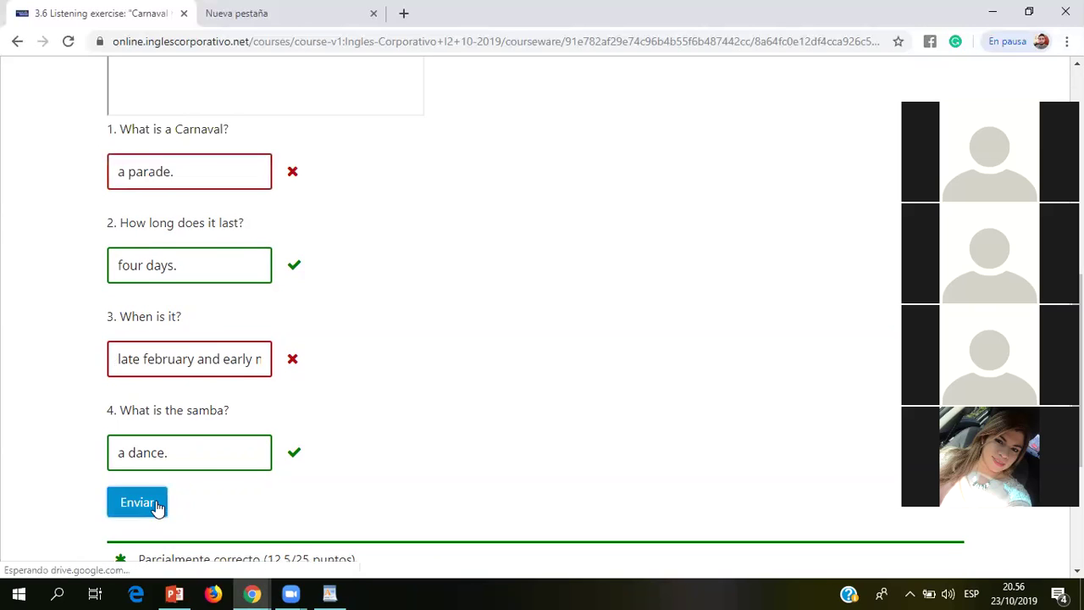
Step: Change the answer to question 1 to the full sentence "it is a party." and submit the exercise
left_click(212, 177)
key("ctrl+a")
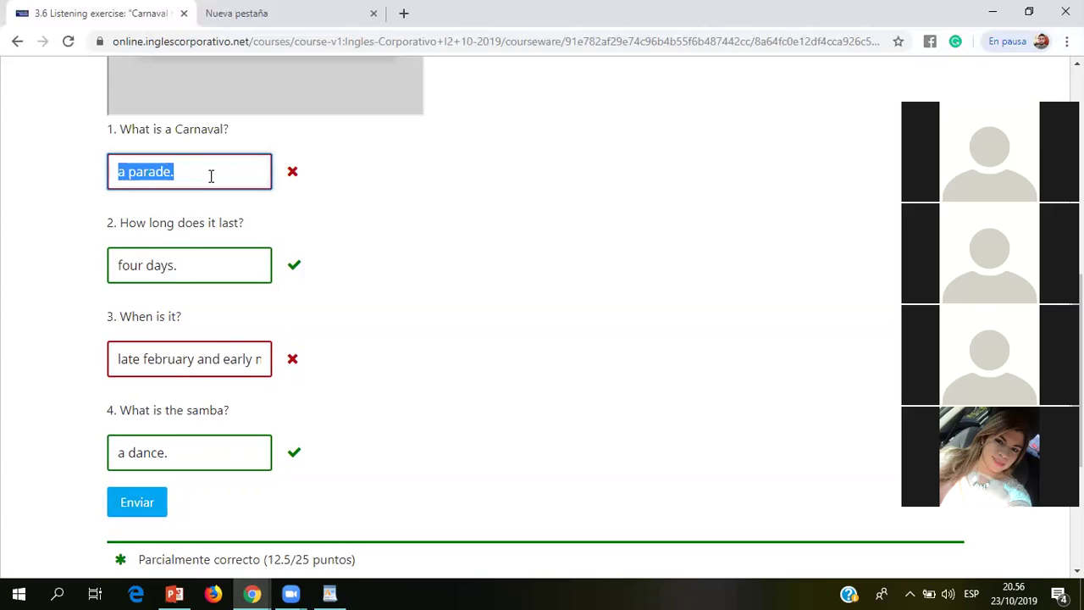
type("it is a party.")
left_click(149, 506)
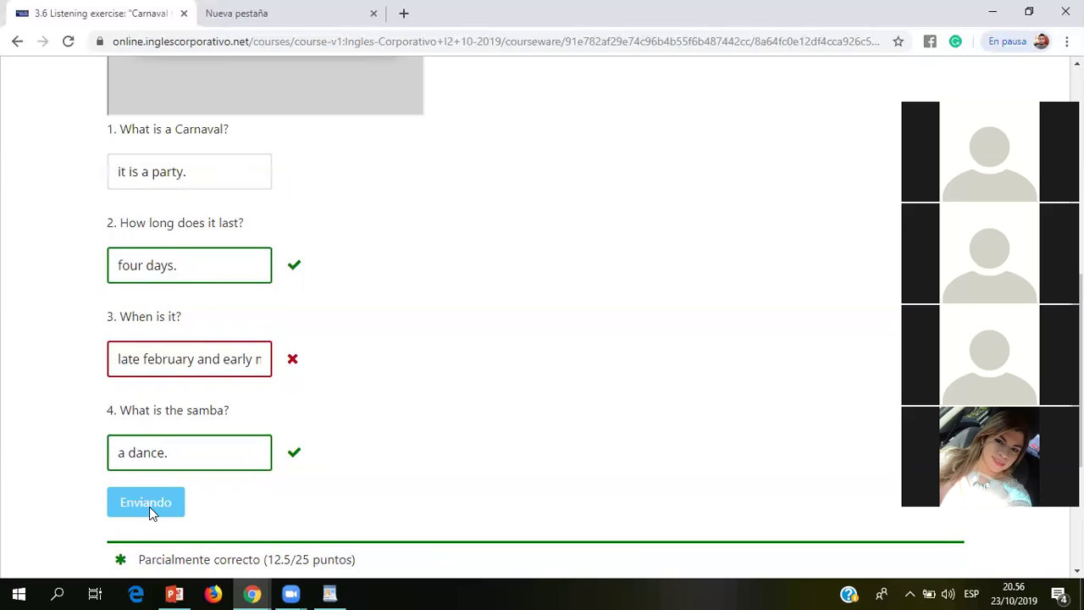
Step: Insert "it is" at the start of the answer to question 3 and submit the exercise
left_click(237, 359)
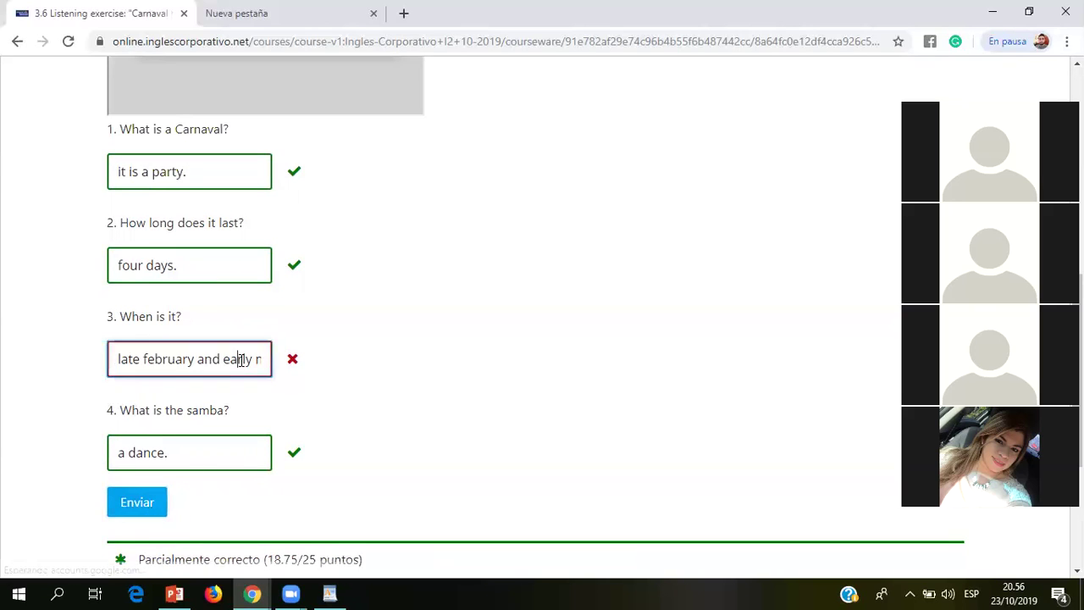
left_click(122, 363)
type("it is")
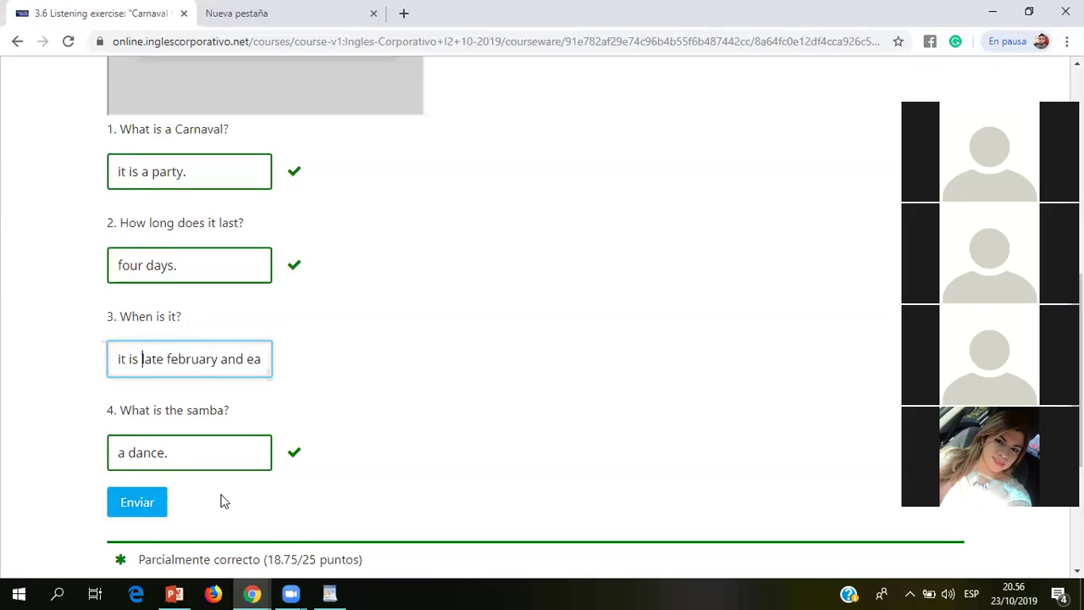
left_click(124, 454)
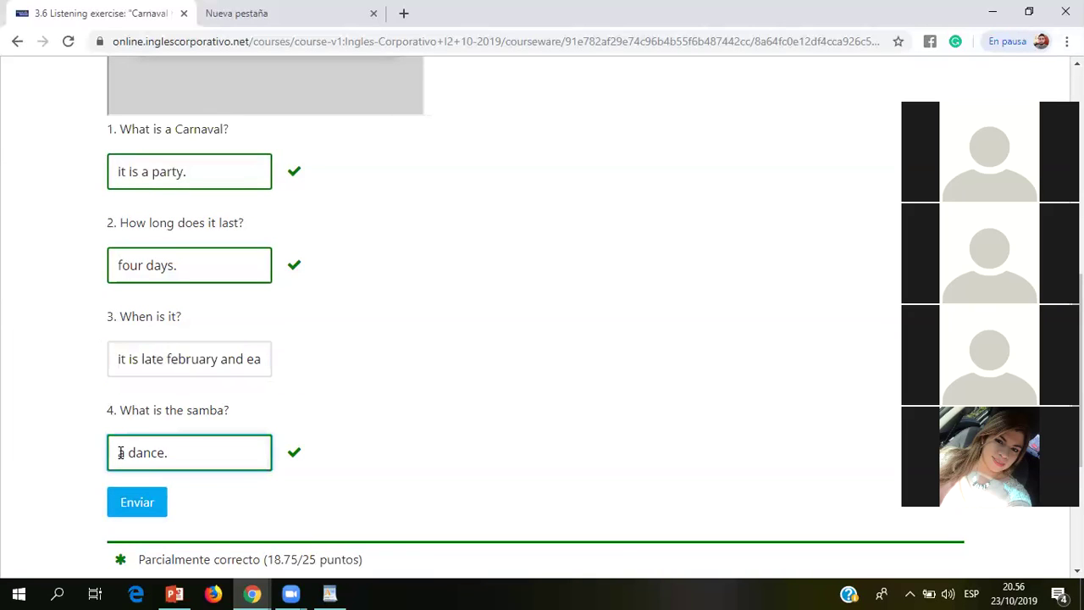
left_click(140, 507)
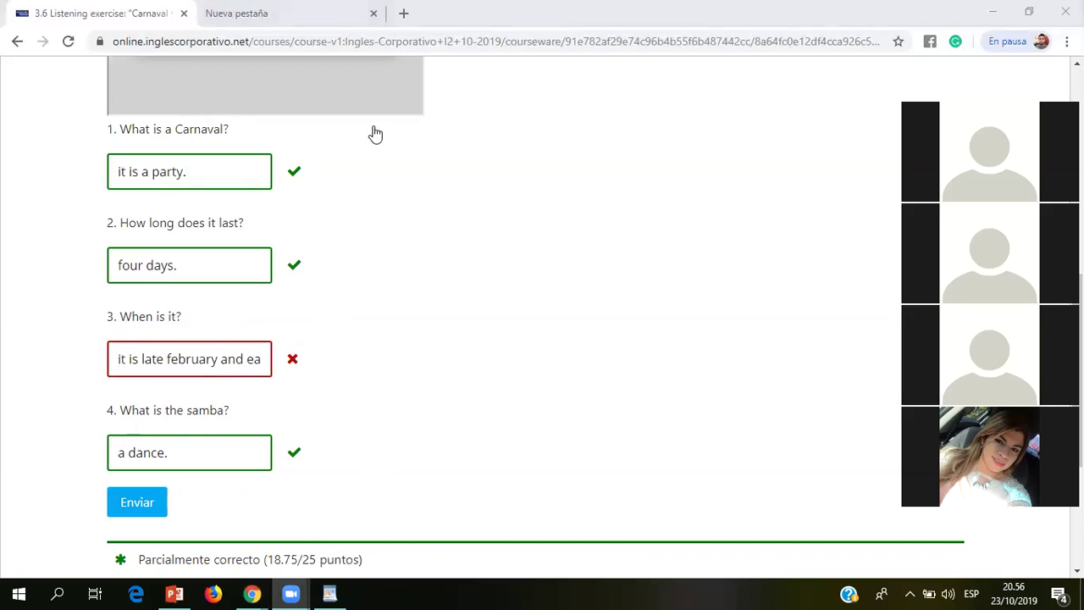
Step: Shorten the answer to question 3 to "early march." and resubmit the exercise
triple_click(204, 357)
left_click(247, 358)
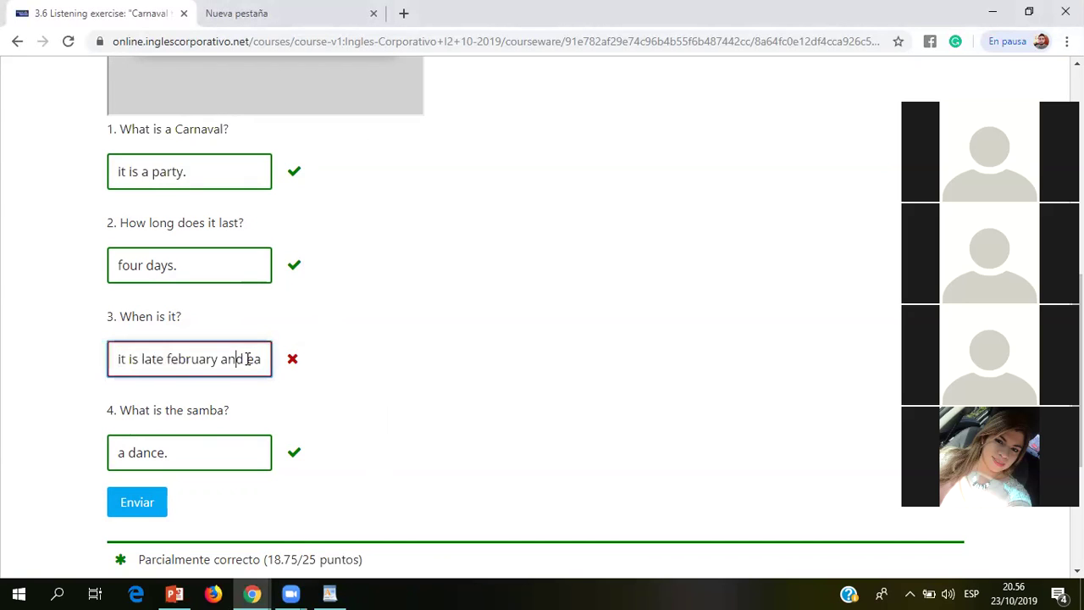
left_click_drag(247, 358, 100, 362)
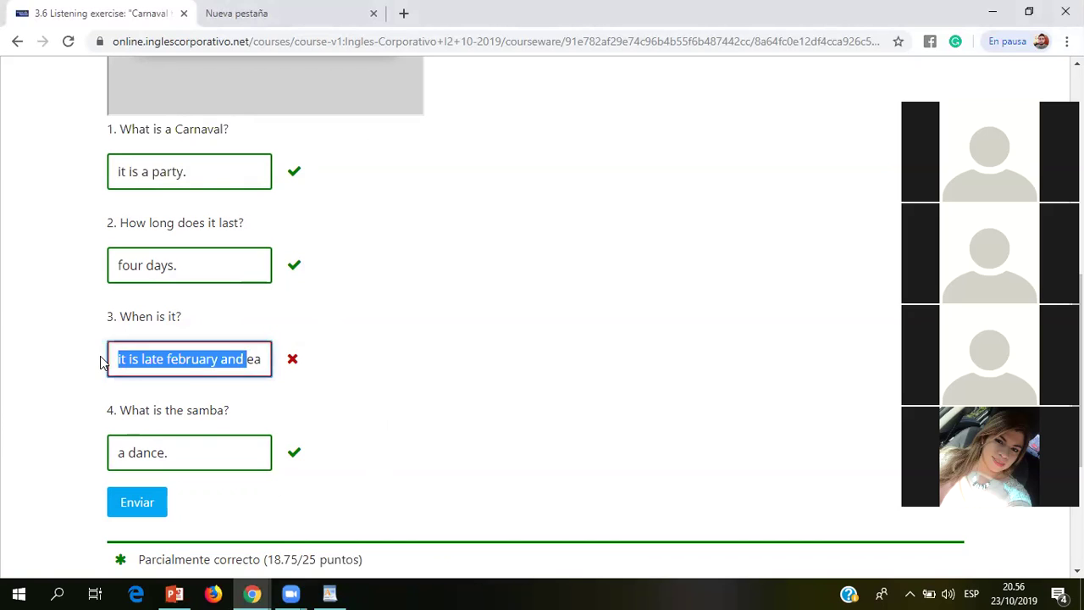
key("BackSpace")
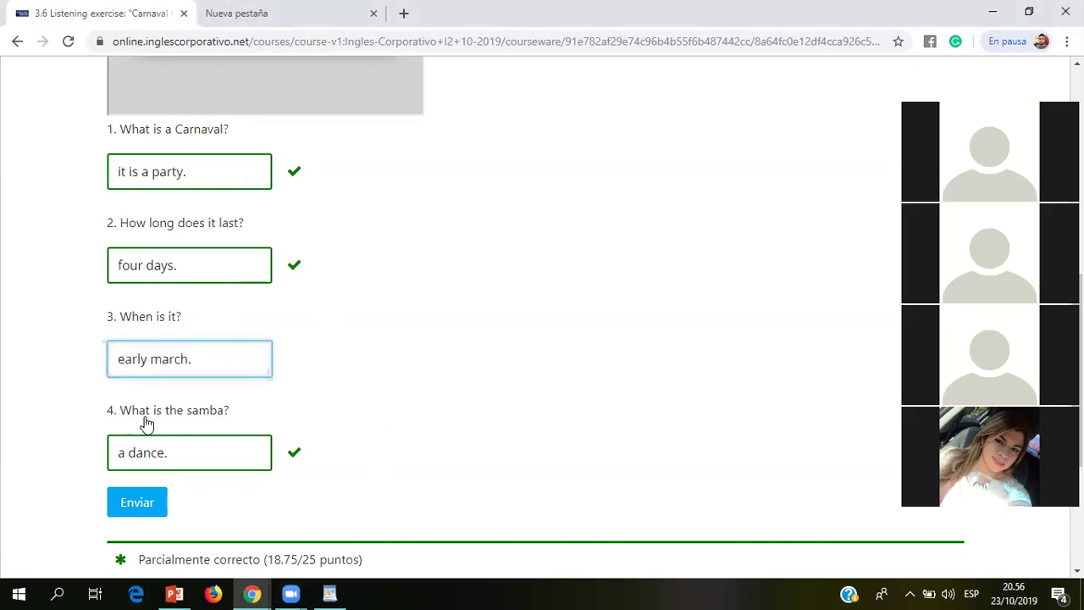
left_click(152, 505)
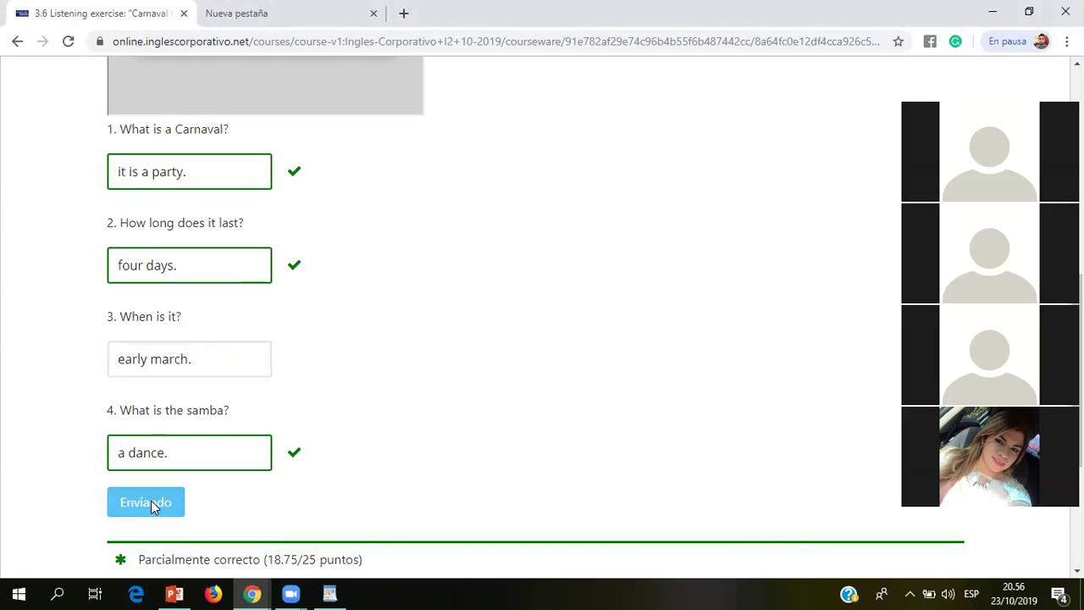
Step: Add "late february and" before "early march." in the answer to question 3 and submit the exercise
left_click(111, 360)
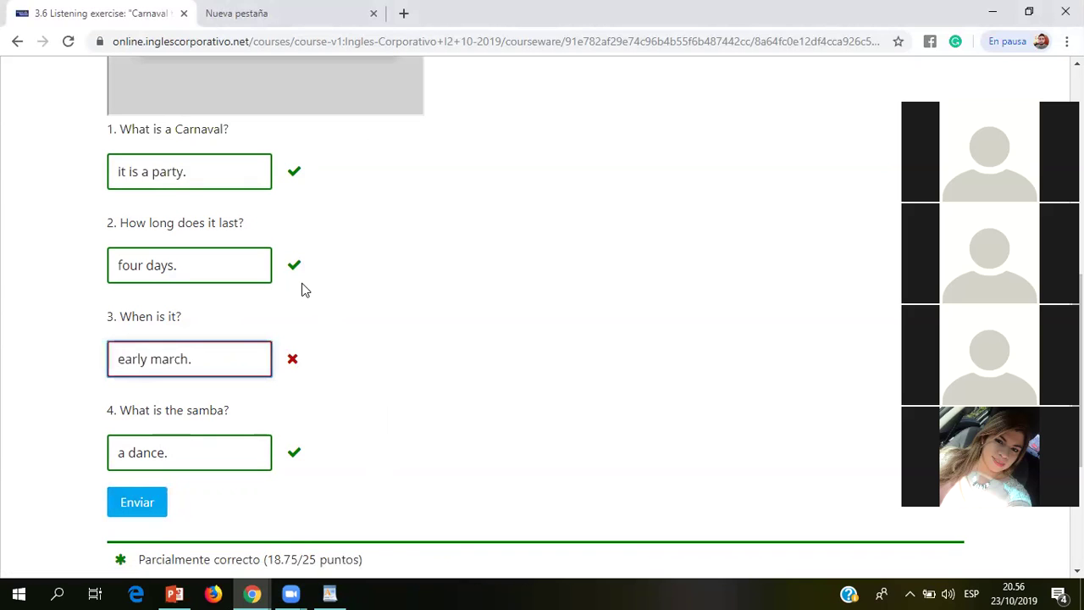
type("late february and")
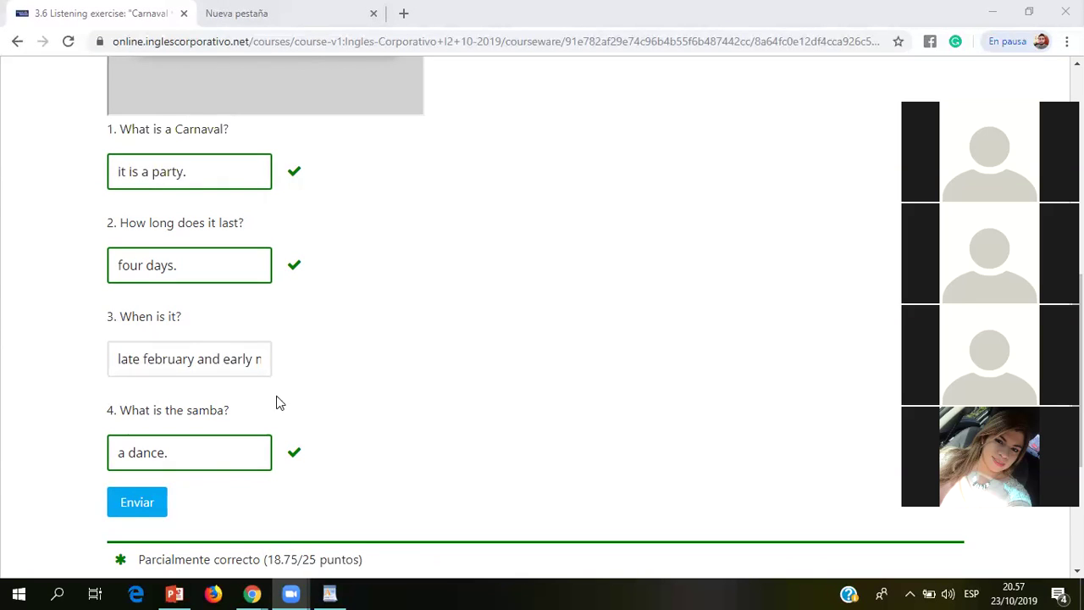
left_click(139, 505)
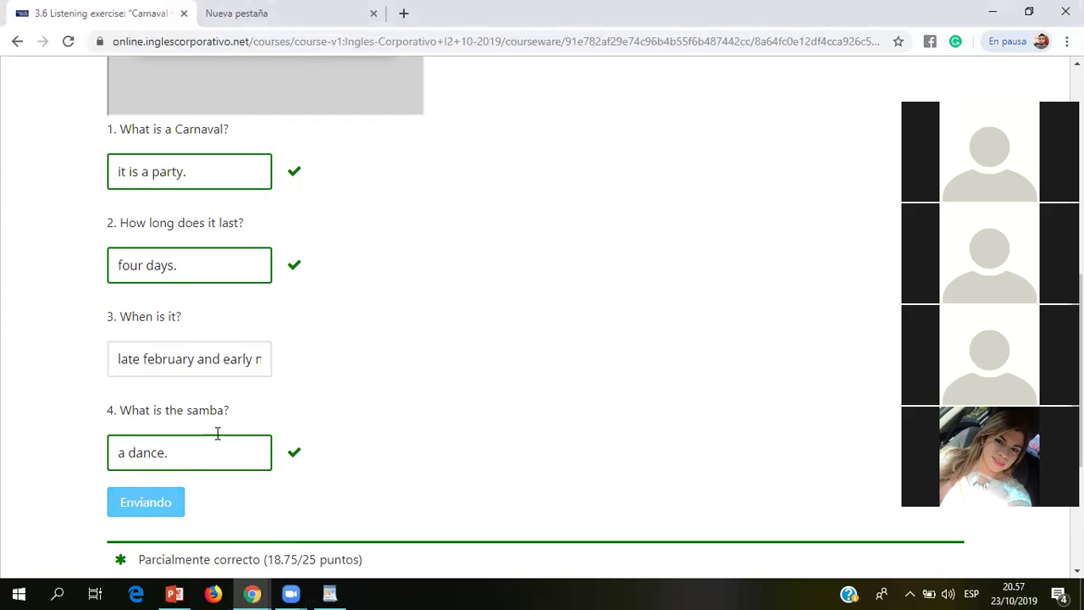
Step: Capitalize both month names in the answer to question 3, as "February" and "March", and resubmit the exercise
left_click(243, 359)
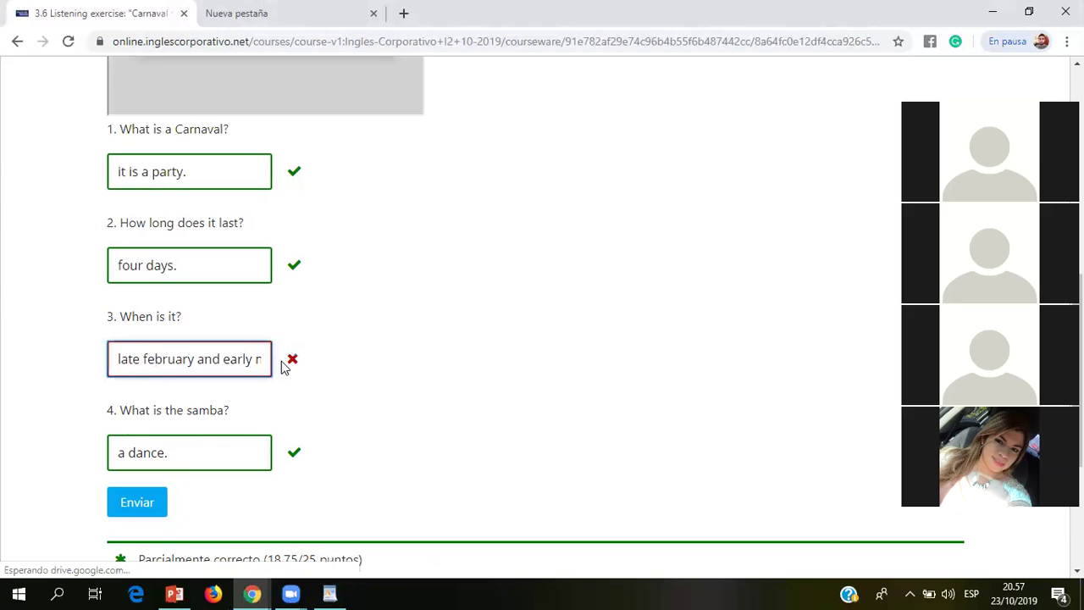
left_click(147, 359)
key("BackSpace")
type("F")
key("Right")
key("Right")
key("Right")
key("Right")
key("Right")
key("Right")
key("Right")
key("Right")
key("Right")
key("Right")
key("Right")
key("Right")
key("Right")
key("Right")
key("Right")
key("Right")
key("Right")
key("Right")
key("Right")
key("Right")
key("BackSpace")
type("M")
scroll(173, 465, "up", 1)
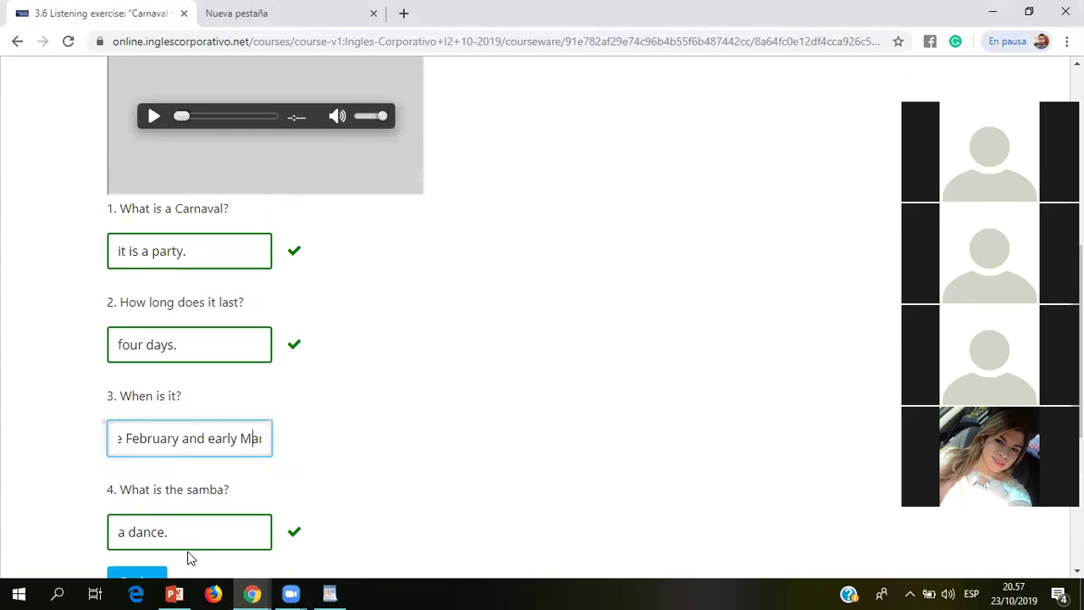
left_click(161, 576)
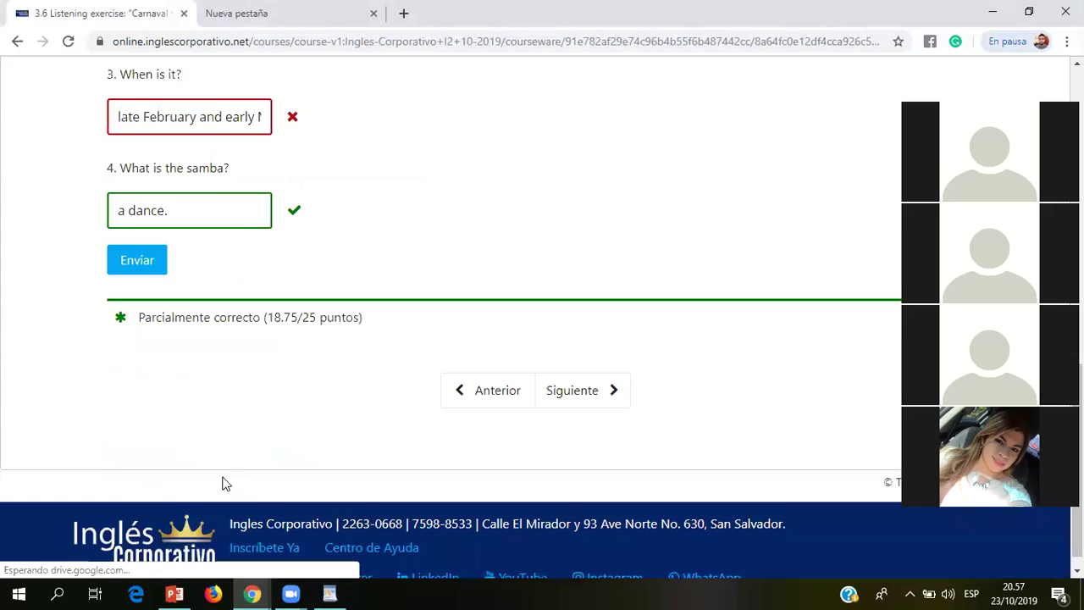
Step: Replace the answer to question 3 with "february and march." and submit the exercise
scroll(245, 145, "up", 1)
double_click(241, 196)
triple_click(240, 196)
type("febry")
type("ar")
key("BackSpace")
key("BackSpace")
key("BackSpace")
type("uary and march.")
left_click(148, 339)
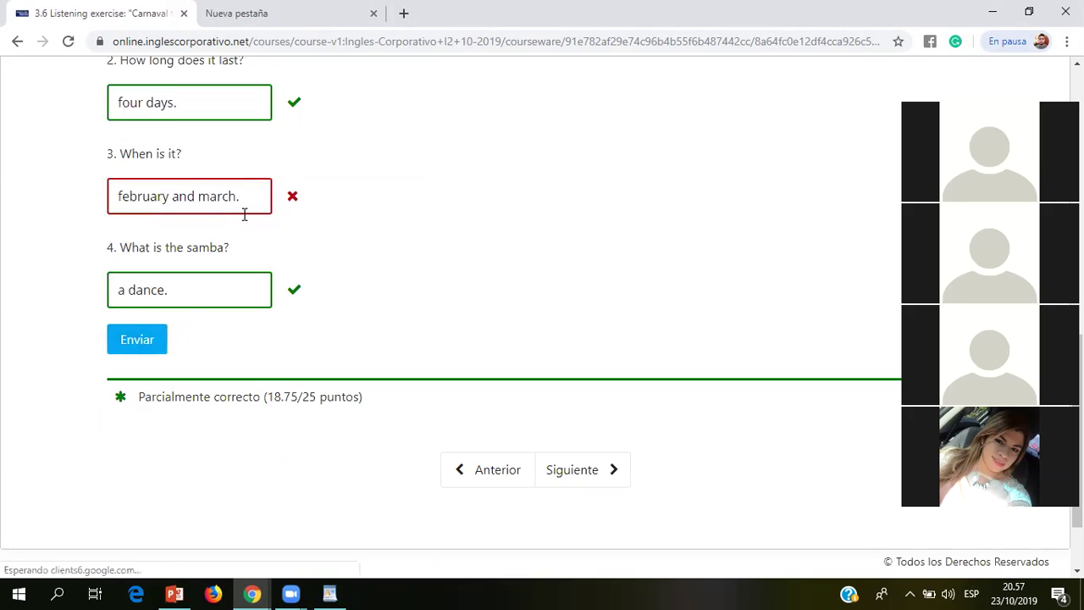
Step: Reduce the answer to question 3 to "february." and resubmit the exercise
scroll(296, 249, "up", 2)
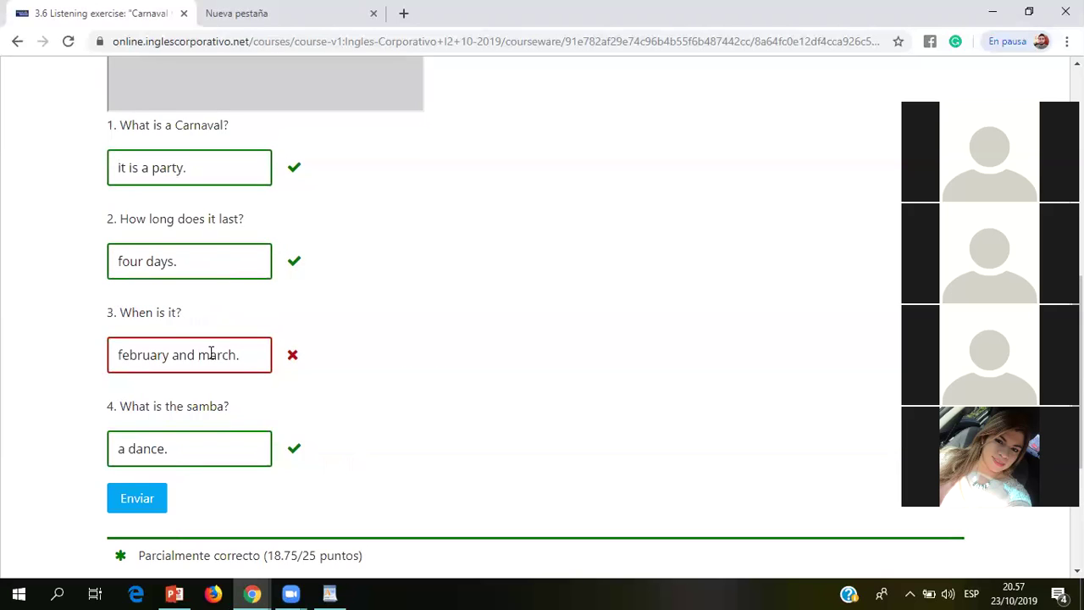
left_click_drag(242, 355, 170, 357)
key("BackSpace")
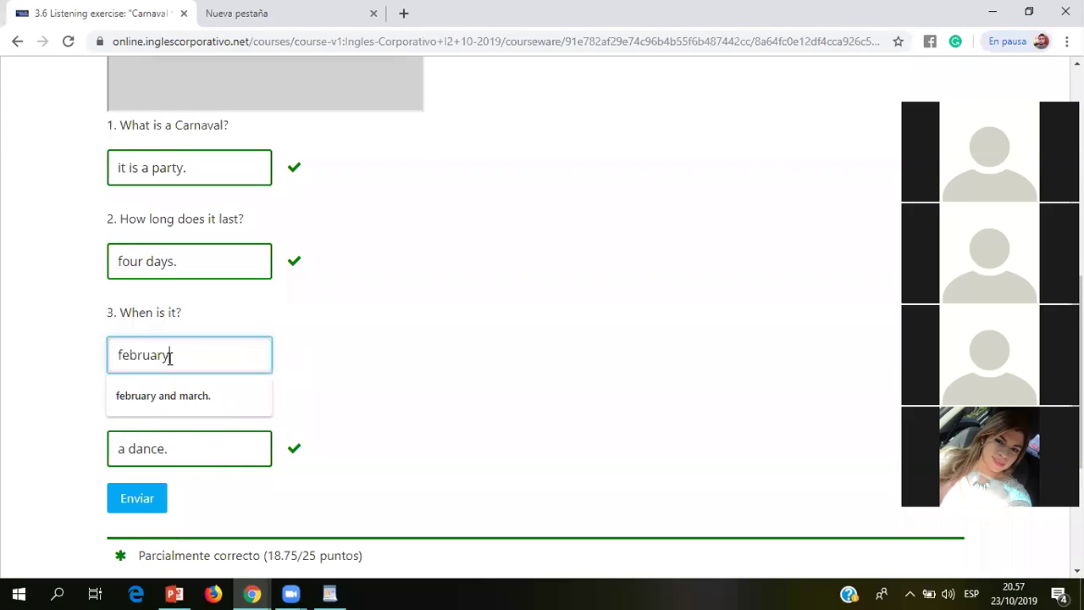
type(".")
left_click(132, 493)
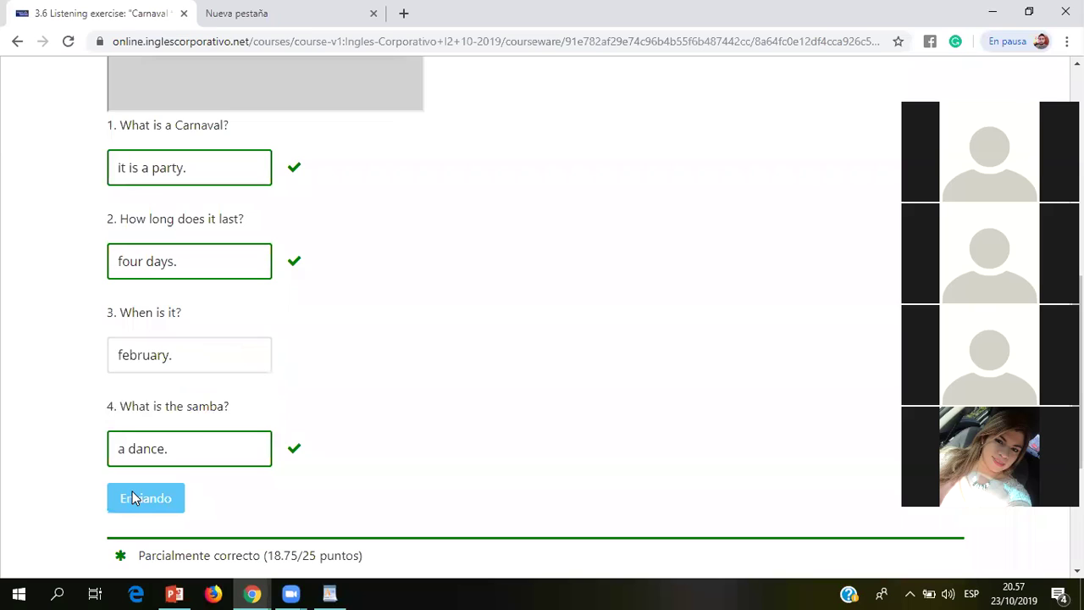
Step: Replace the answer to question 3 with "march." and submit the exercise
double_click(208, 359)
triple_click(211, 341)
type("march.")
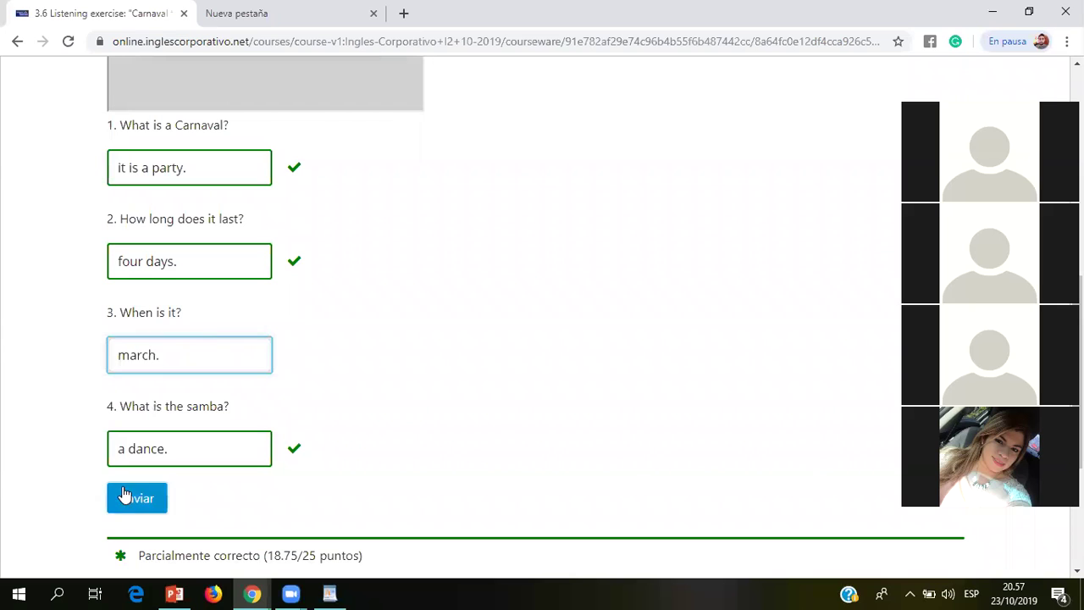
left_click(122, 493)
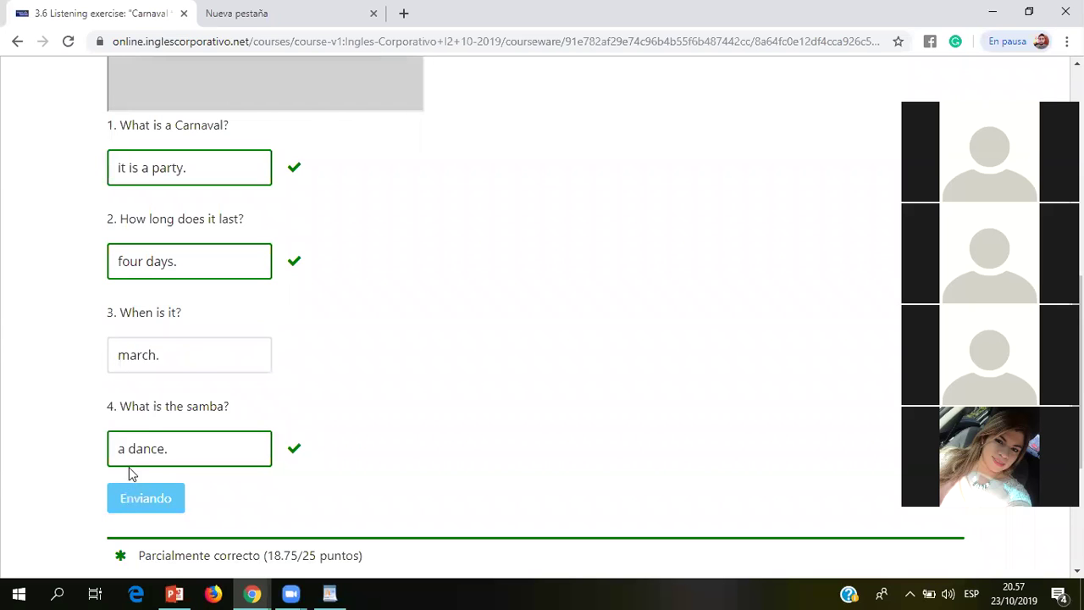
Step: Rewrite the answer to question 3 as "it is in february and march." and submit the exercise
double_click(190, 354)
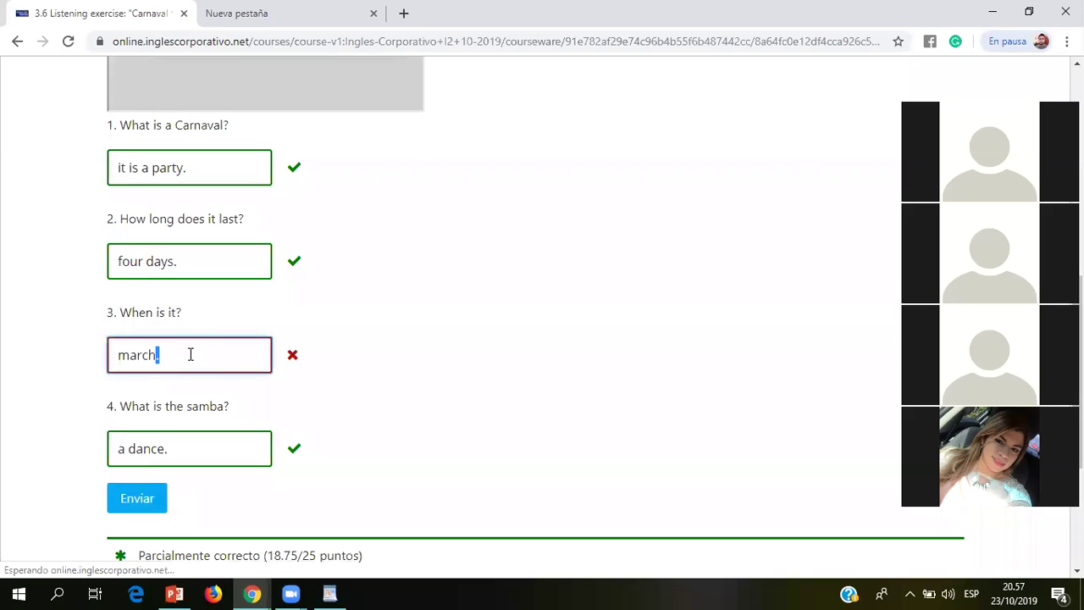
key("BackSpace")
key("BackSpace")
key("BackSpace")
key("BackSpace")
key("BackSpace")
key("BackSpace")
type("it is ")
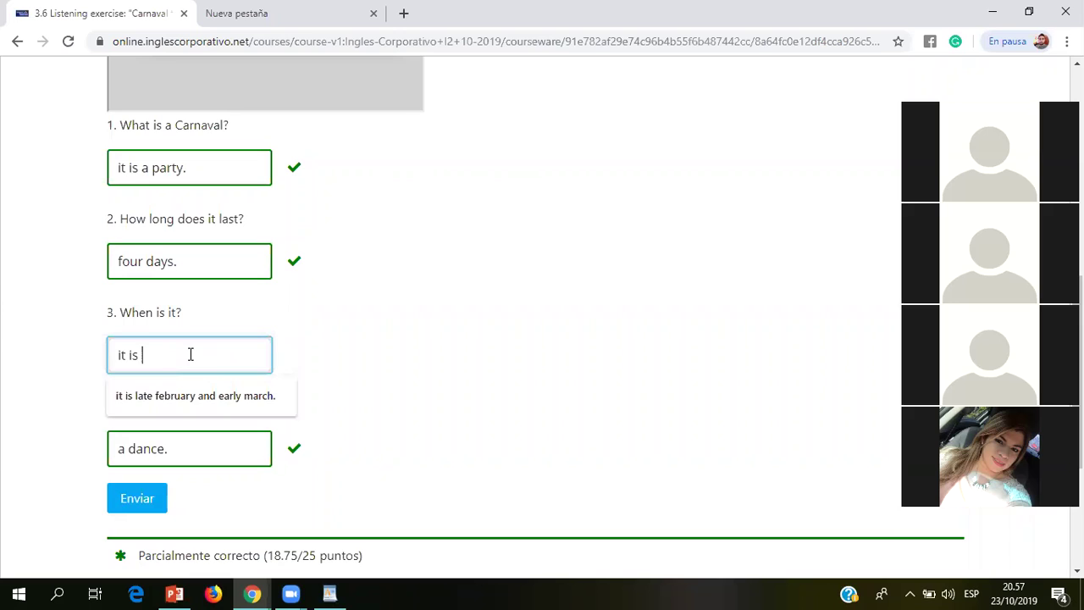
type("in febr")
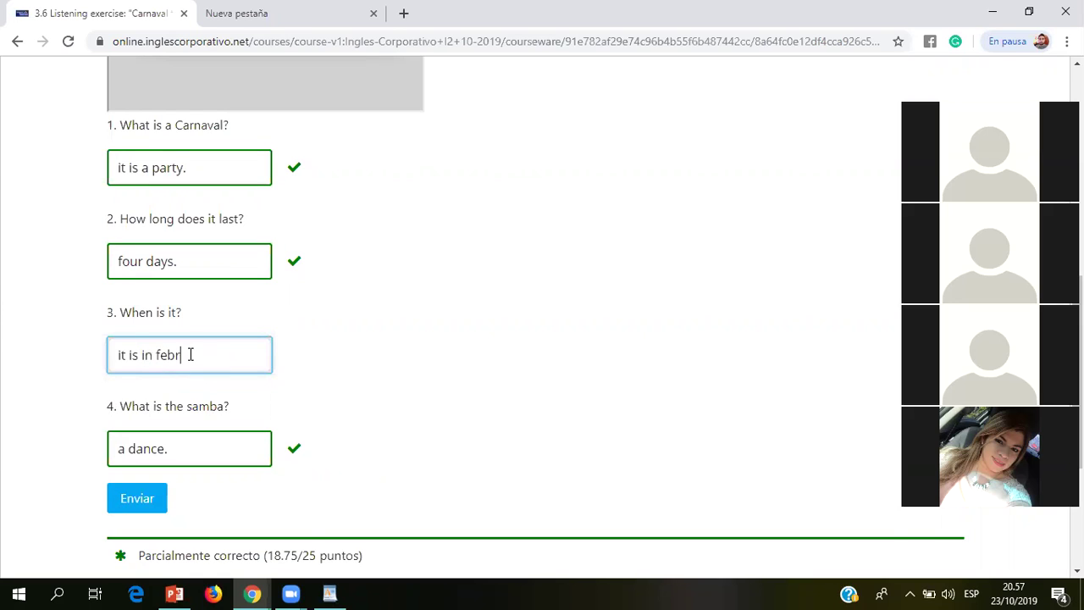
type("uary and march")
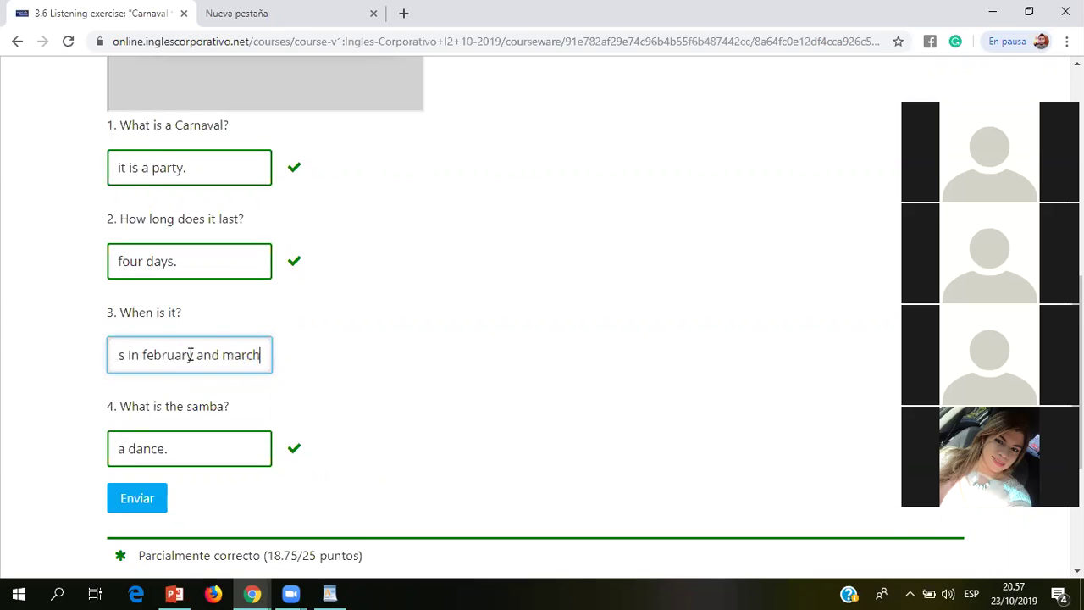
type(".")
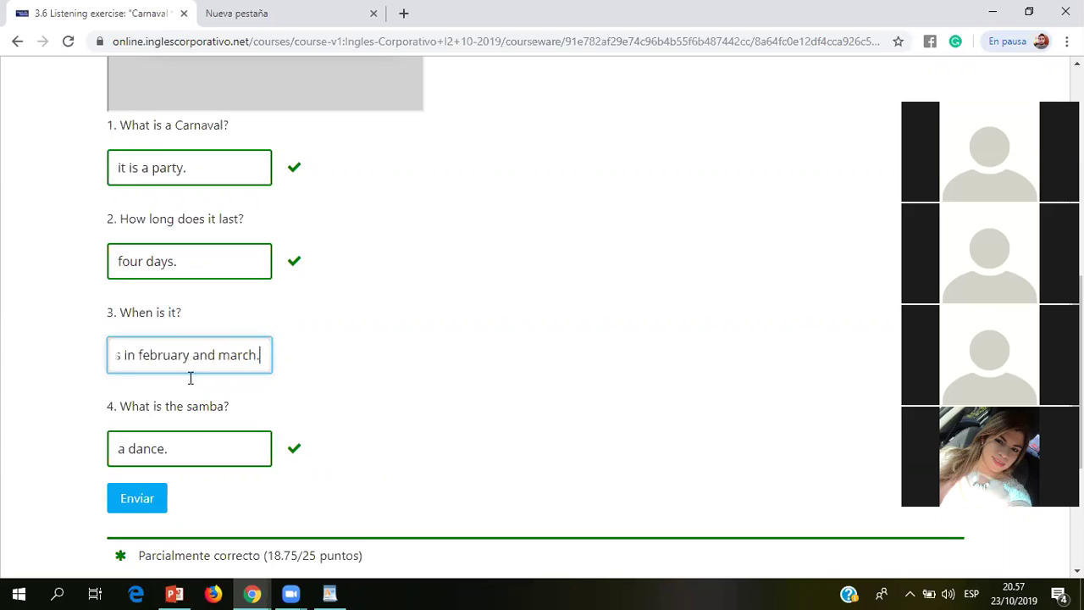
left_click(144, 510)
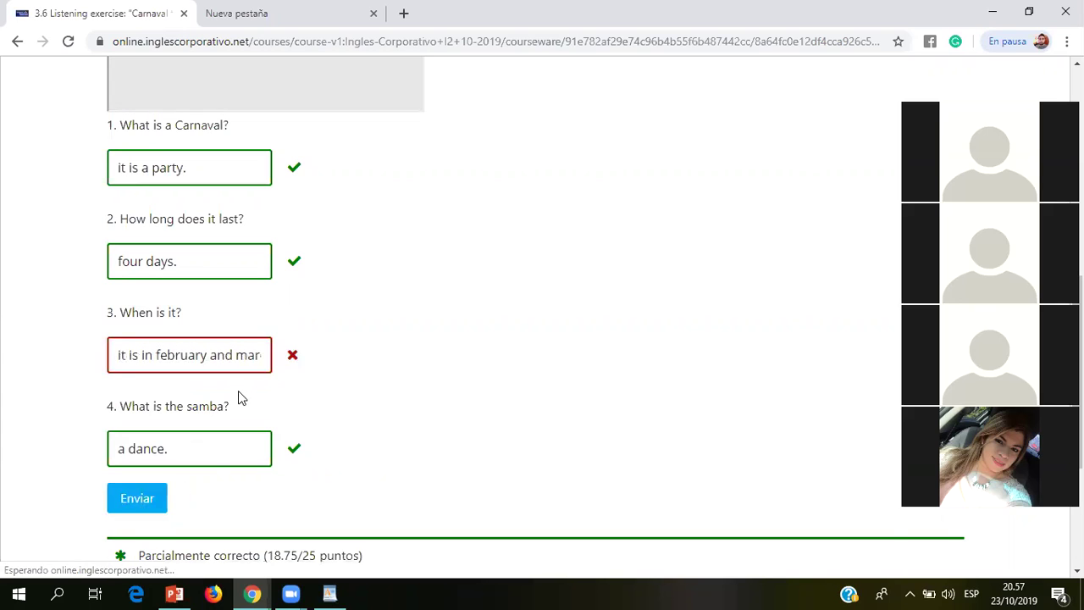